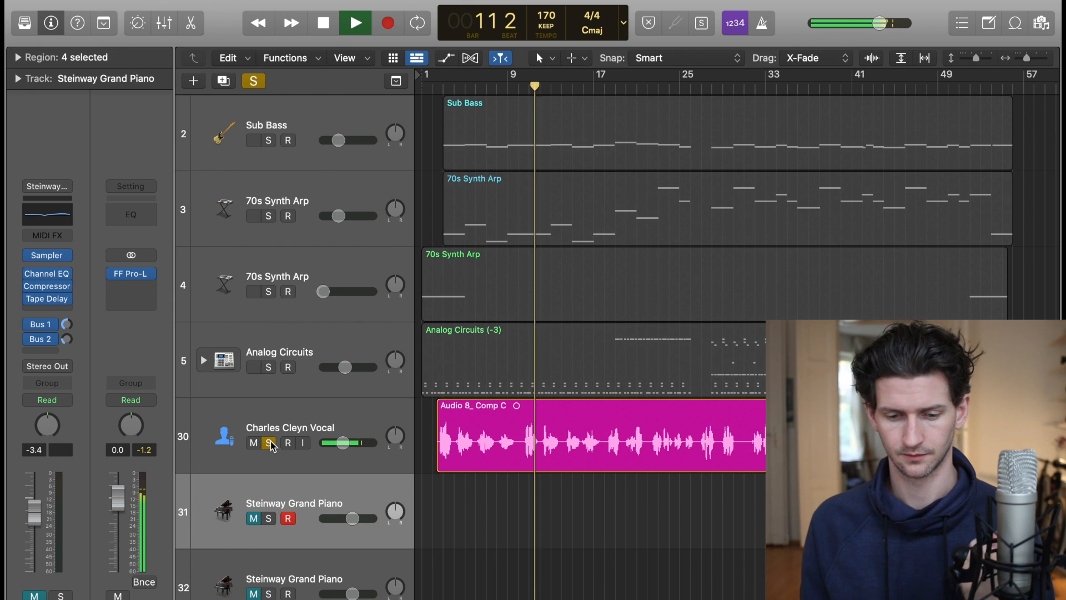
Step: Unsolo and select the vocal track, with playback stopped and returned to the start of the project
click(270, 443)
key(space)
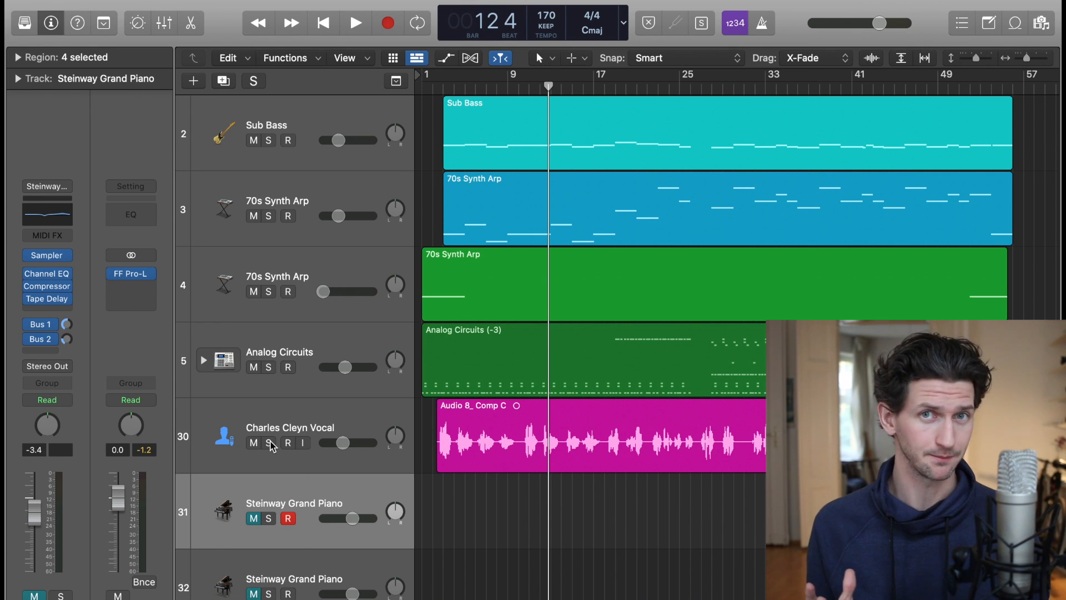
key(Return)
click(351, 423)
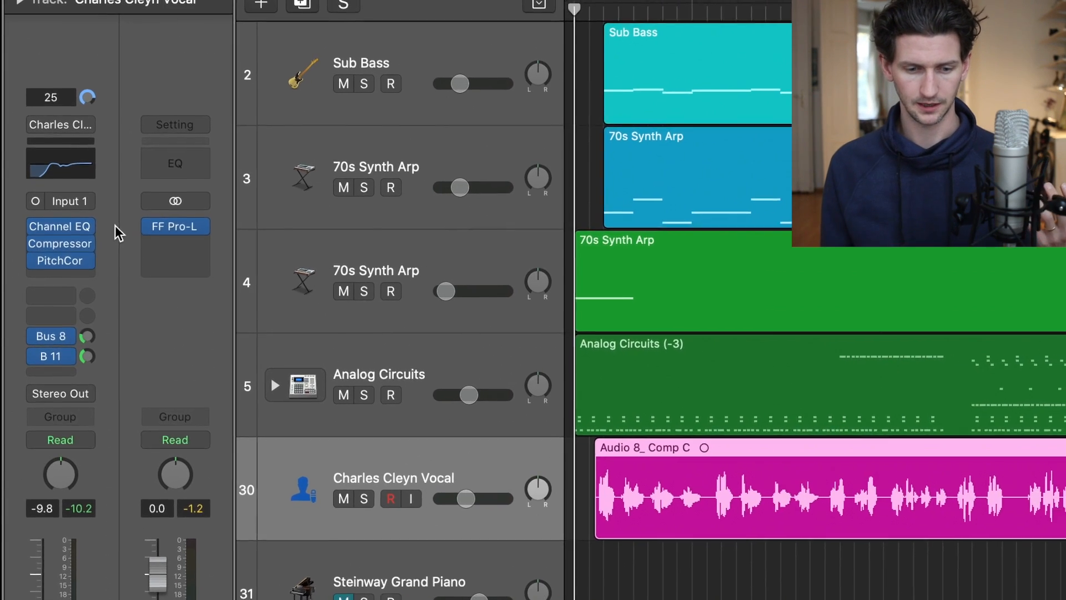
Step: Insert the Space Designer reverb as Mono->Stereo directly on the vocal track, after the pitch correction plug-in
click(56, 275)
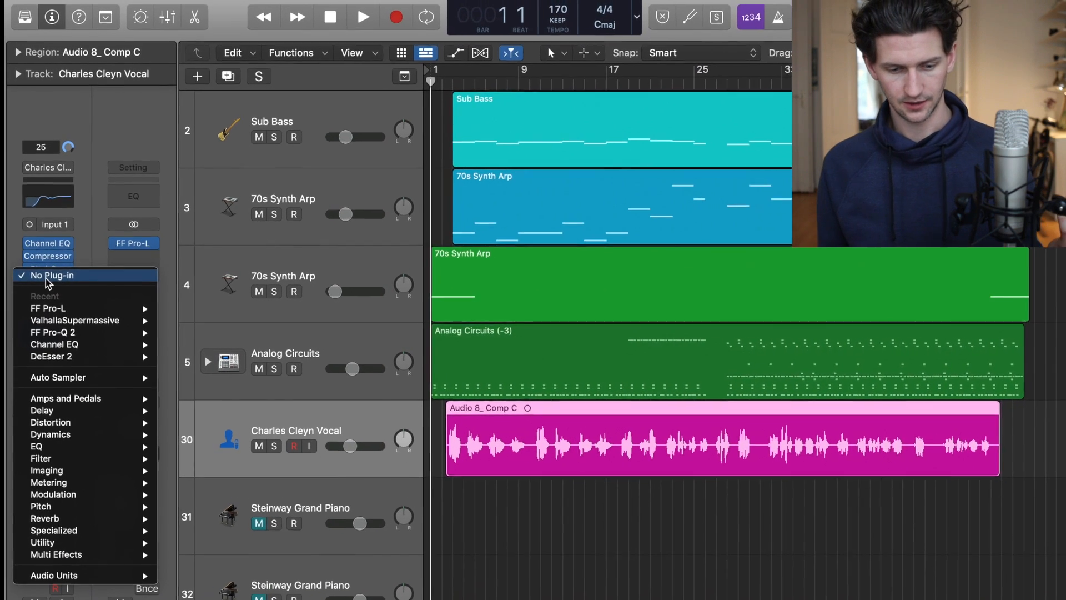
mouse_move(55, 406)
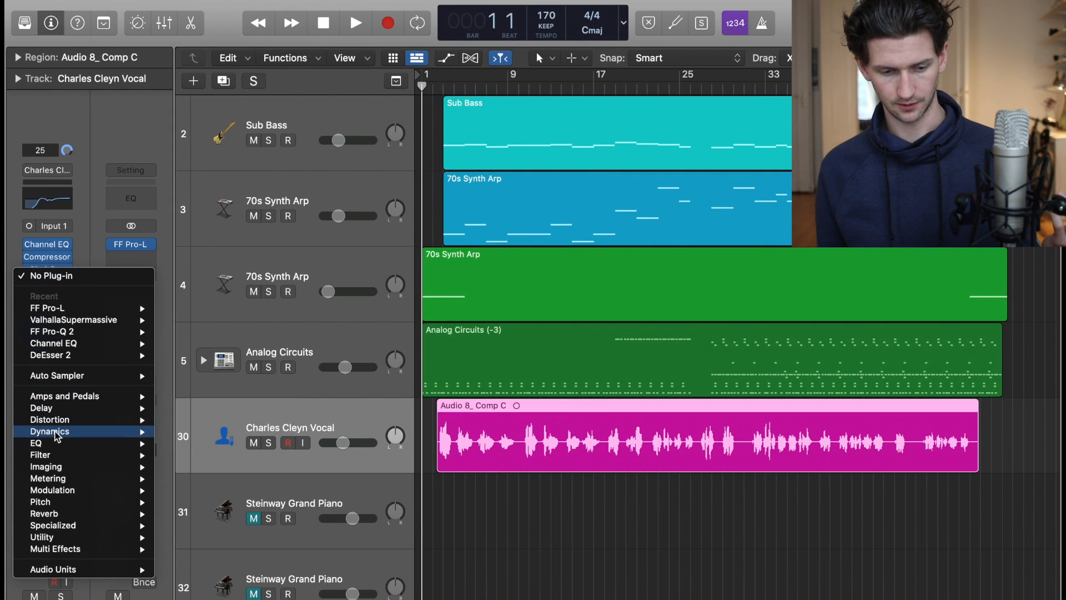
mouse_move(61, 517)
mouse_move(243, 516)
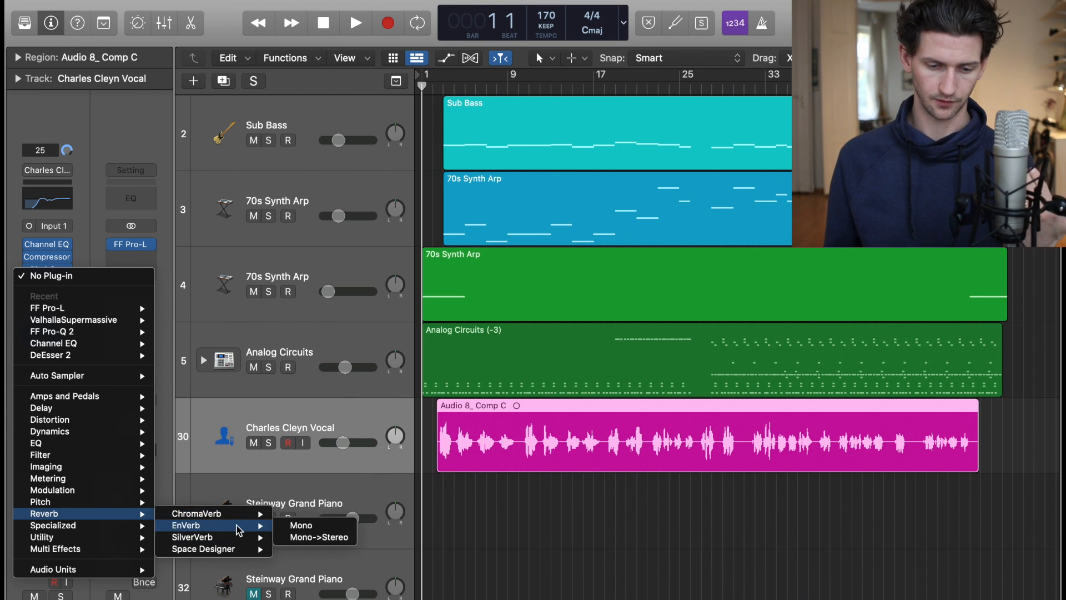
mouse_move(227, 550)
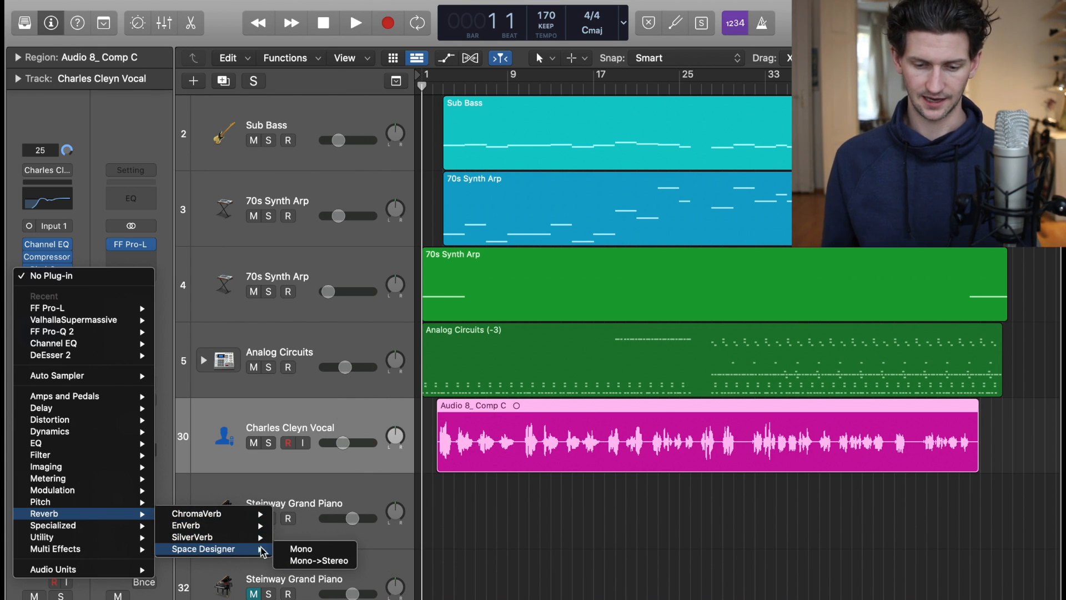
click(309, 561)
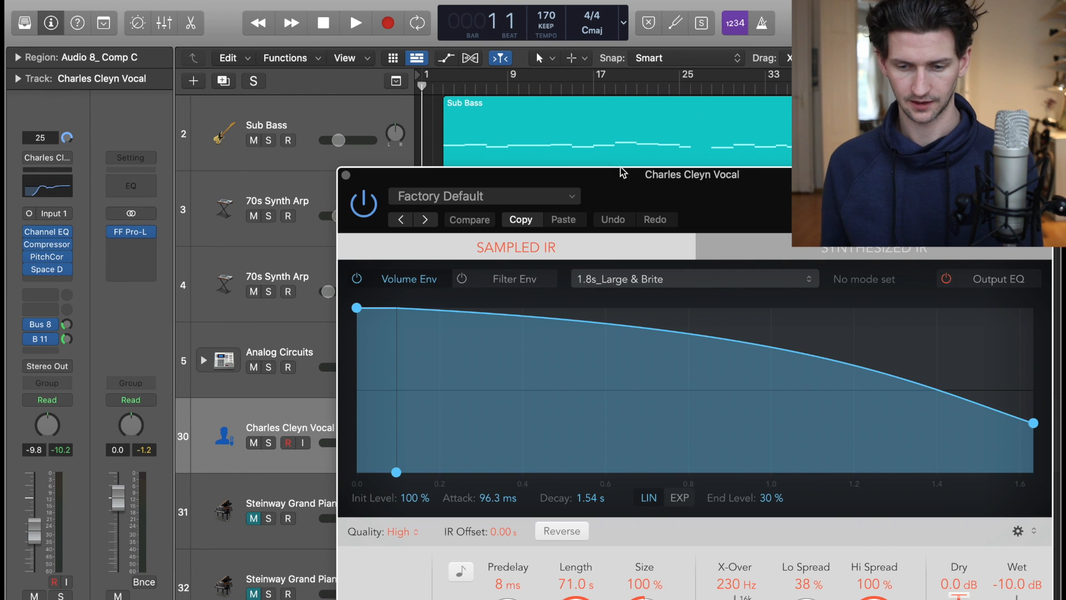
drag(631, 186, 448, 40)
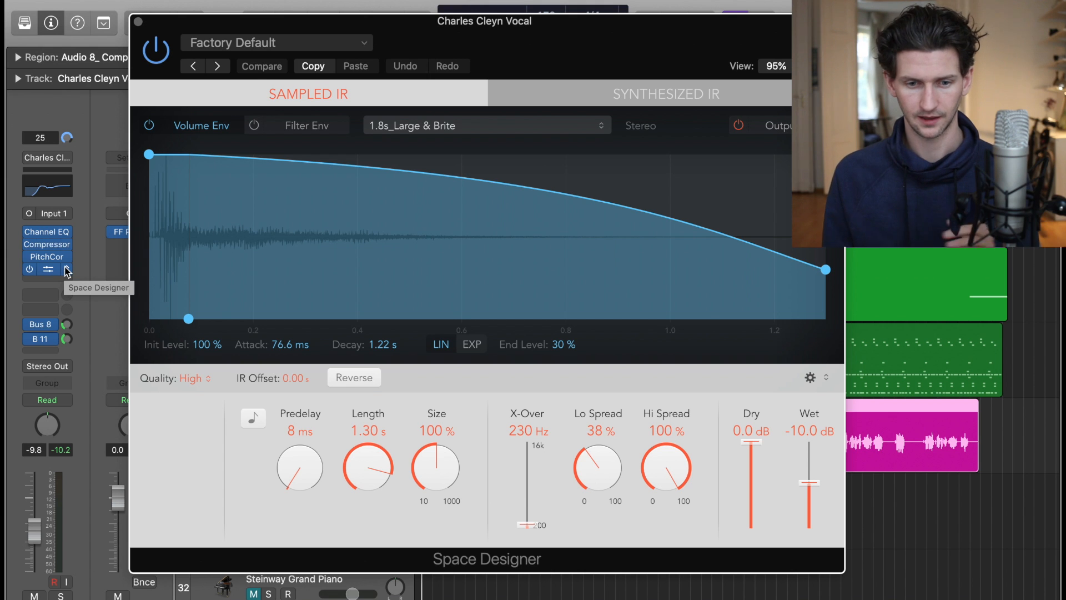
Step: Close the Space Designer window and remove the plug-in from the vocal track
click(138, 24)
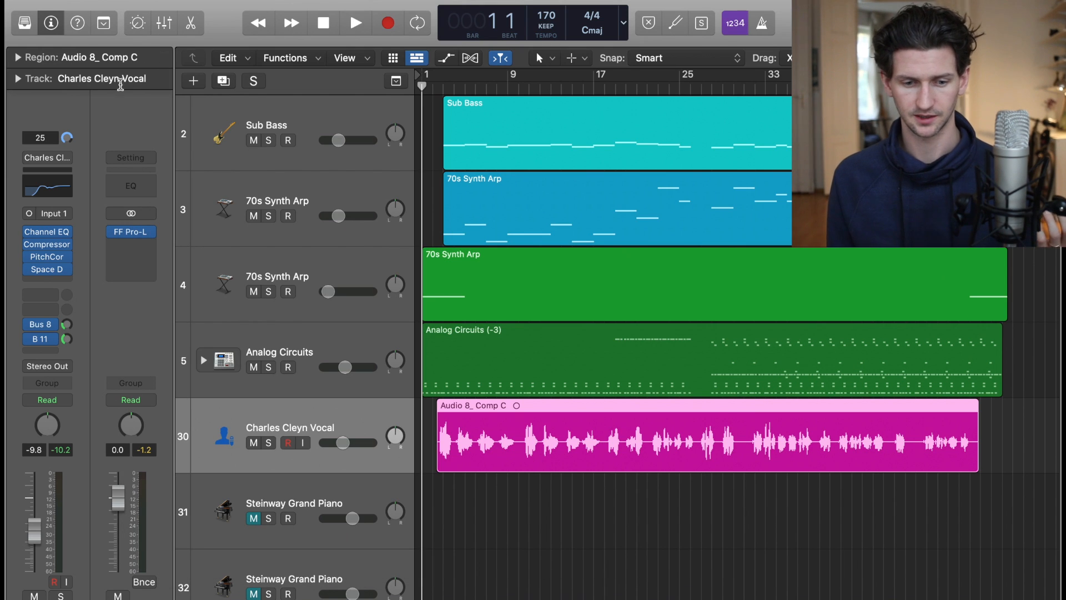
click(67, 273)
click(83, 290)
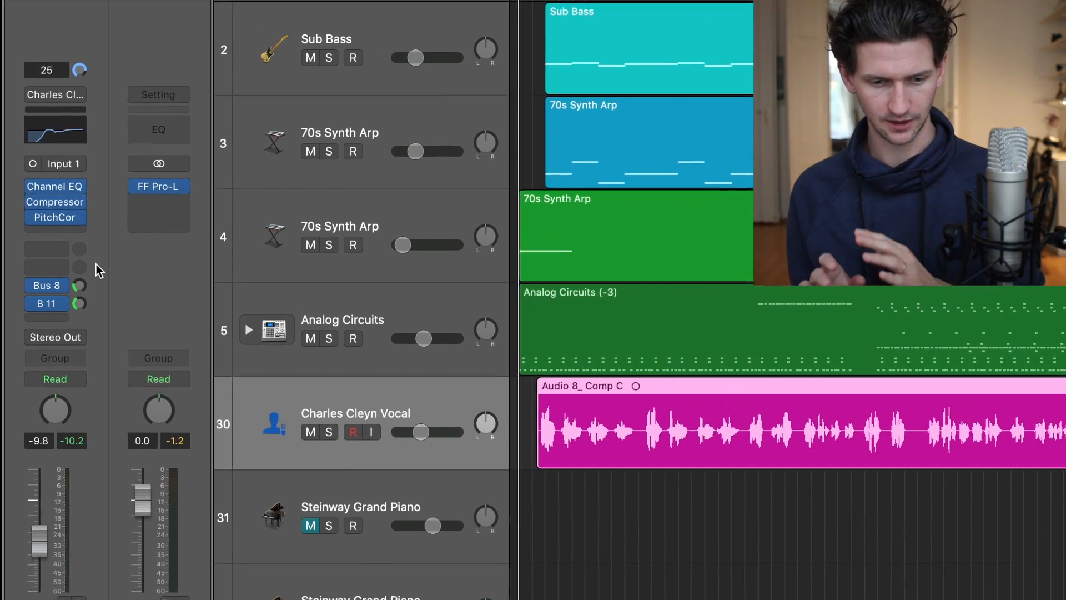
Step: Remove the Bus 8 and Bus 11 sends from the vocal track
click(61, 287)
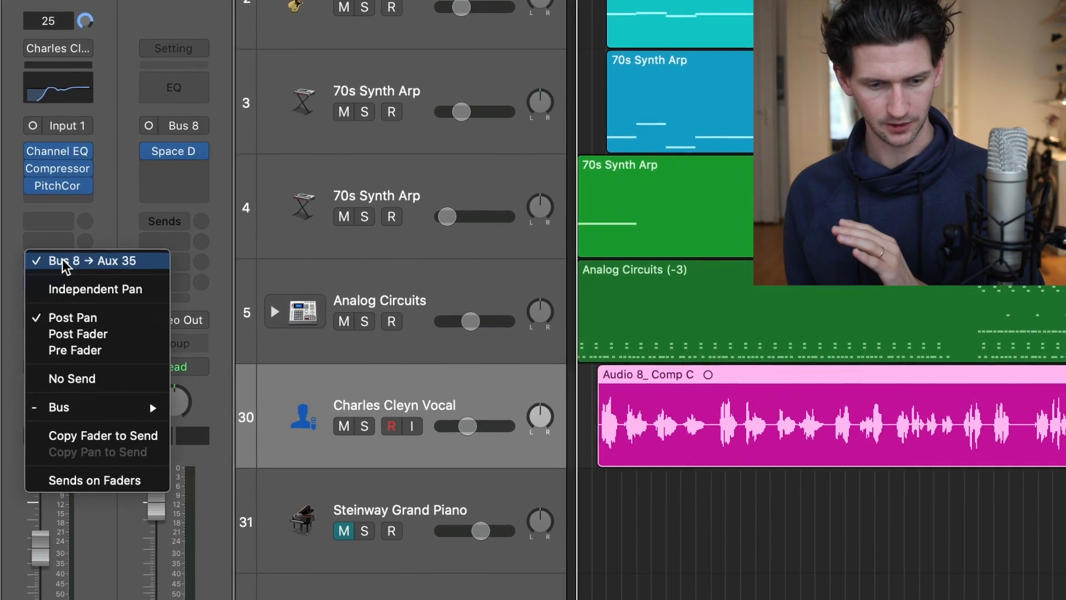
click(114, 384)
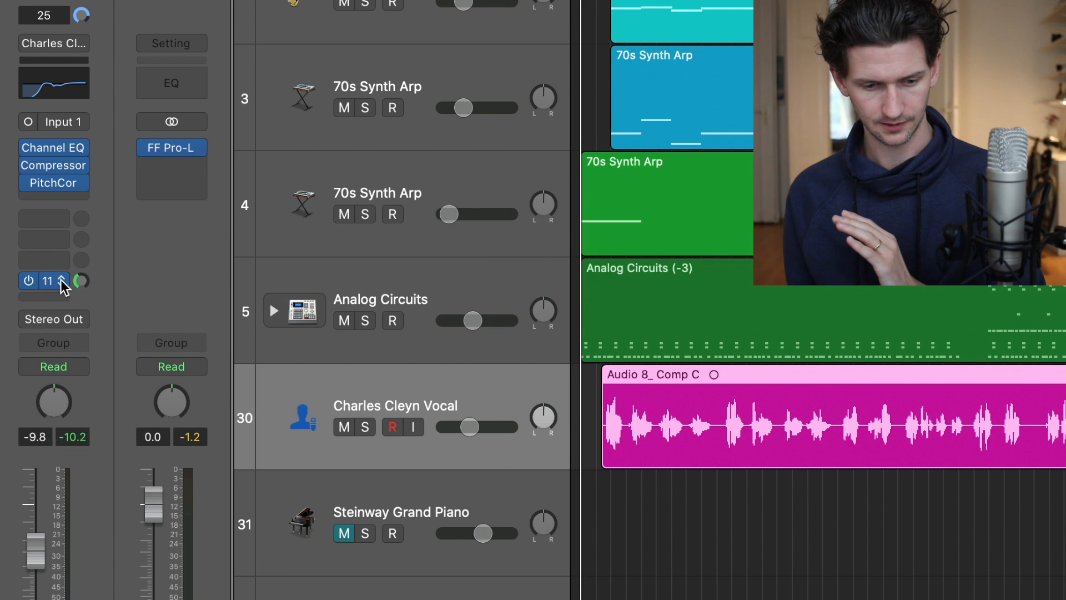
click(45, 279)
click(83, 398)
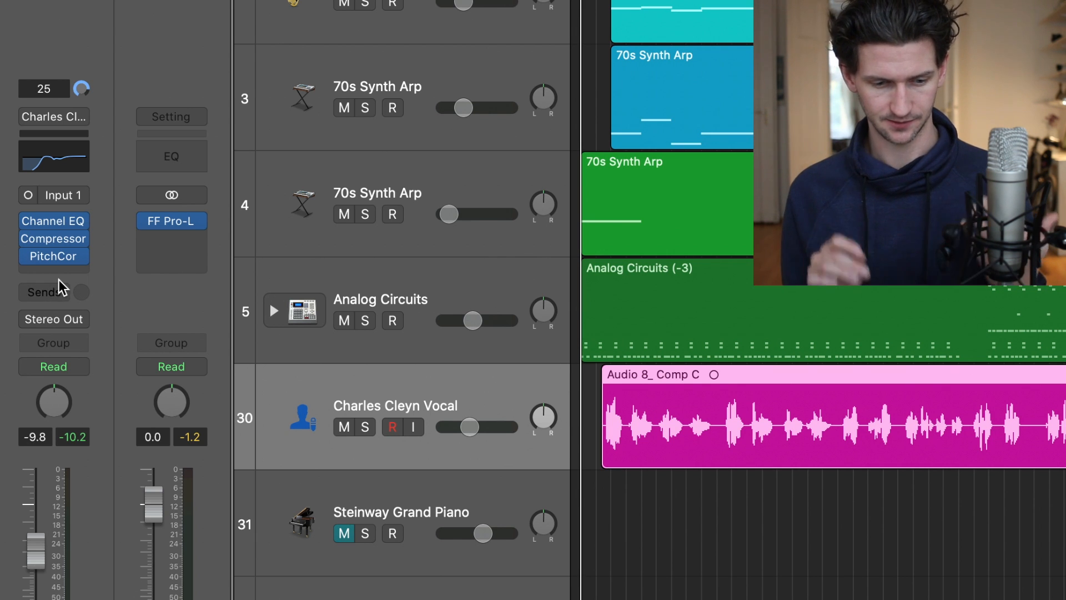
Step: Add a send to Bus 14 on the vocal track and rename its aux channel Small Reverb
click(60, 297)
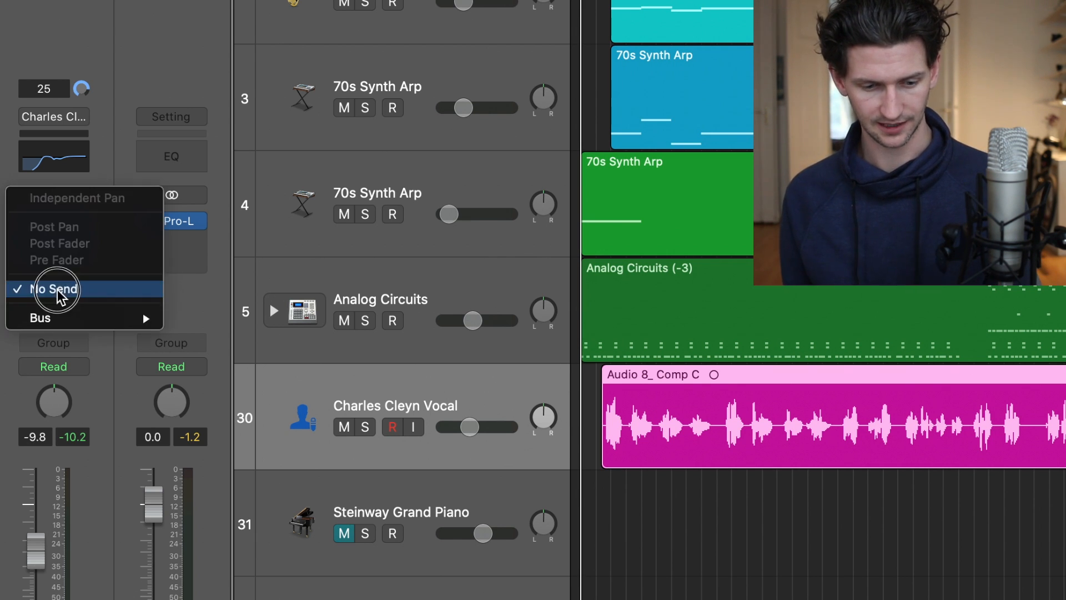
mouse_move(55, 320)
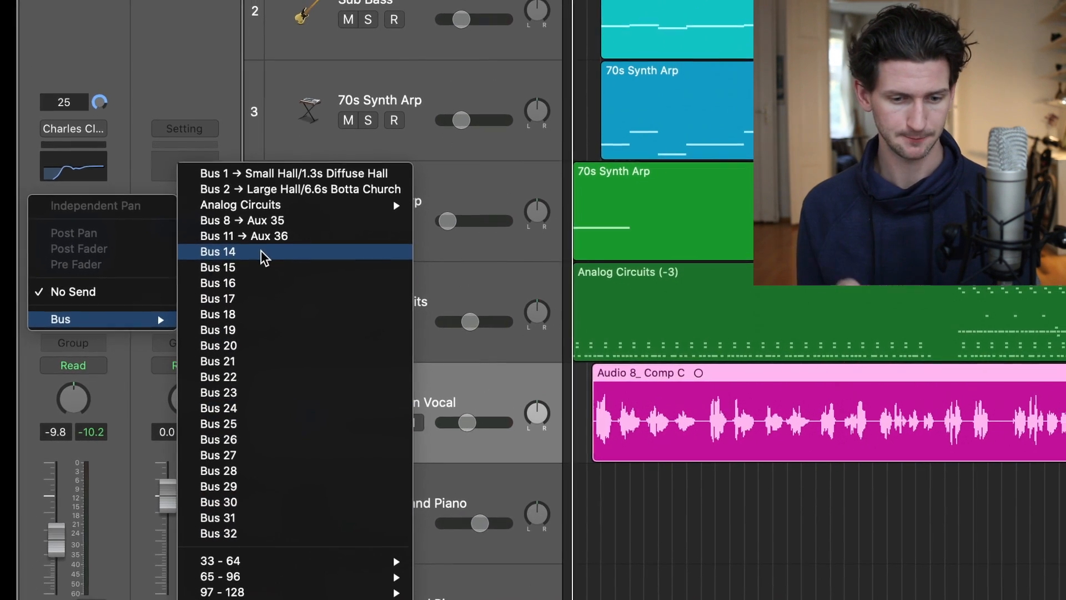
click(261, 257)
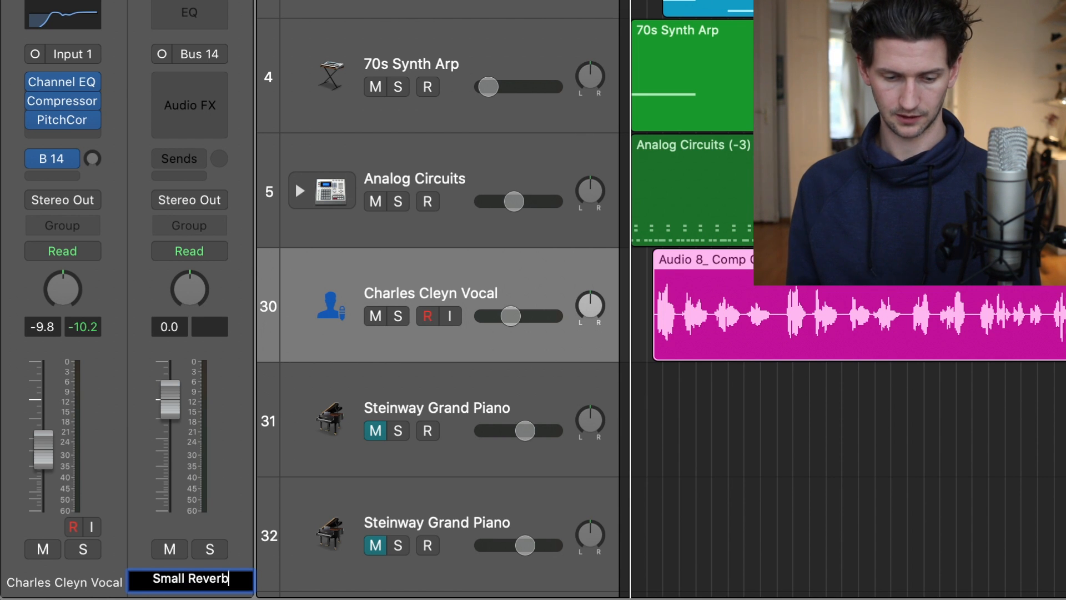
key(Return)
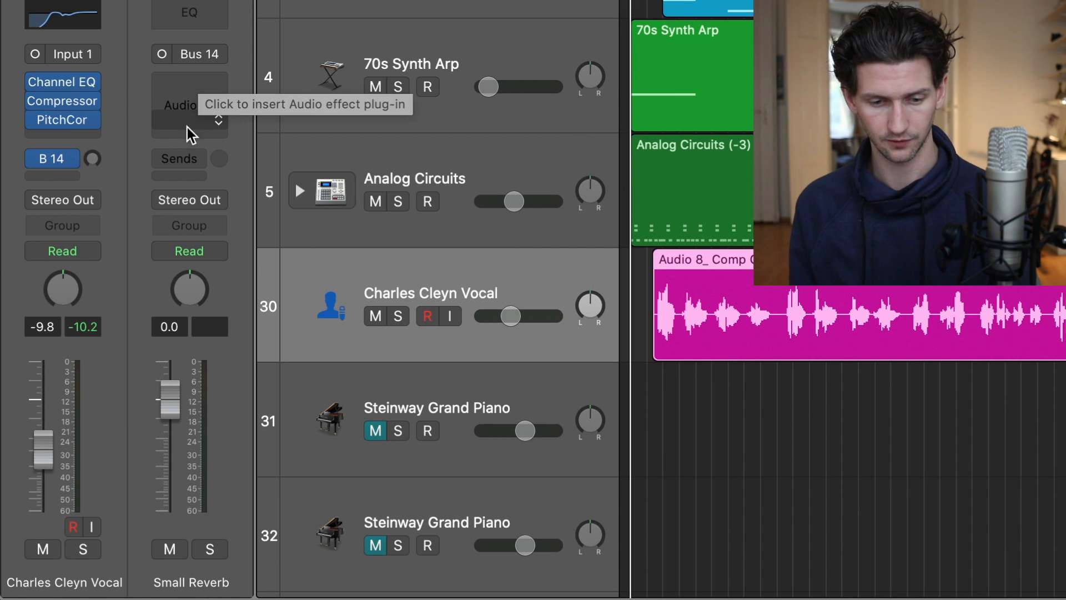
Step: Insert the Space Designer reverb as Mono->Stereo on the Small Reverb aux channel
click(219, 81)
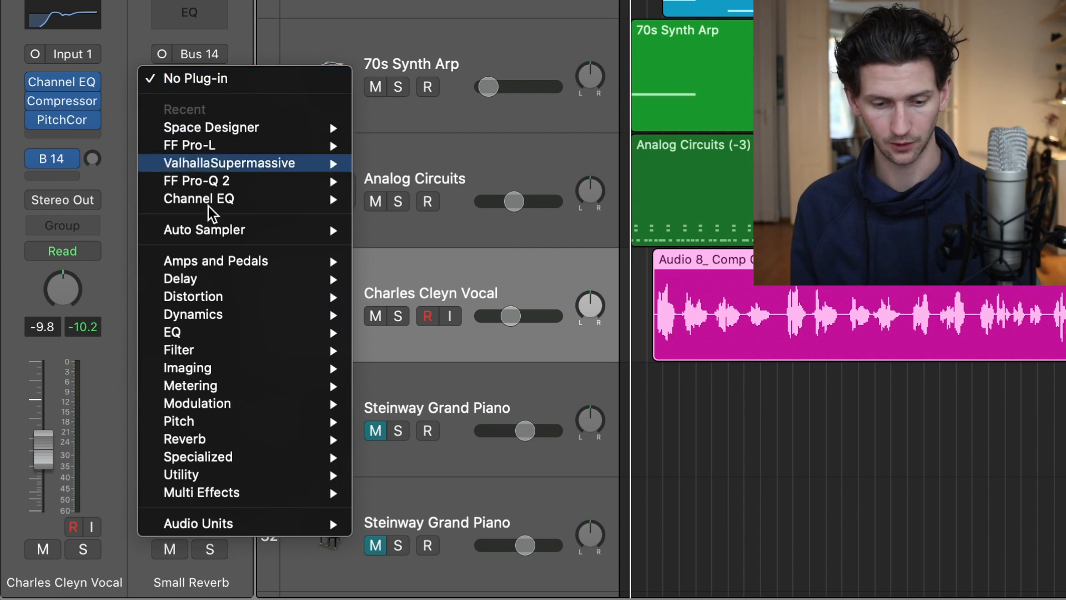
mouse_move(226, 441)
mouse_move(434, 458)
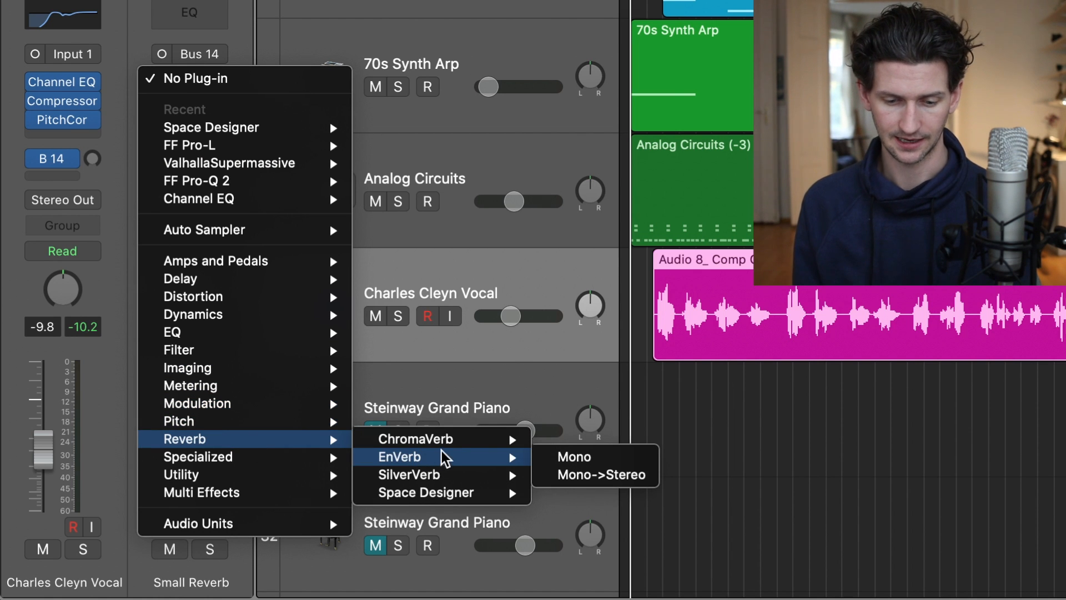
mouse_move(455, 500)
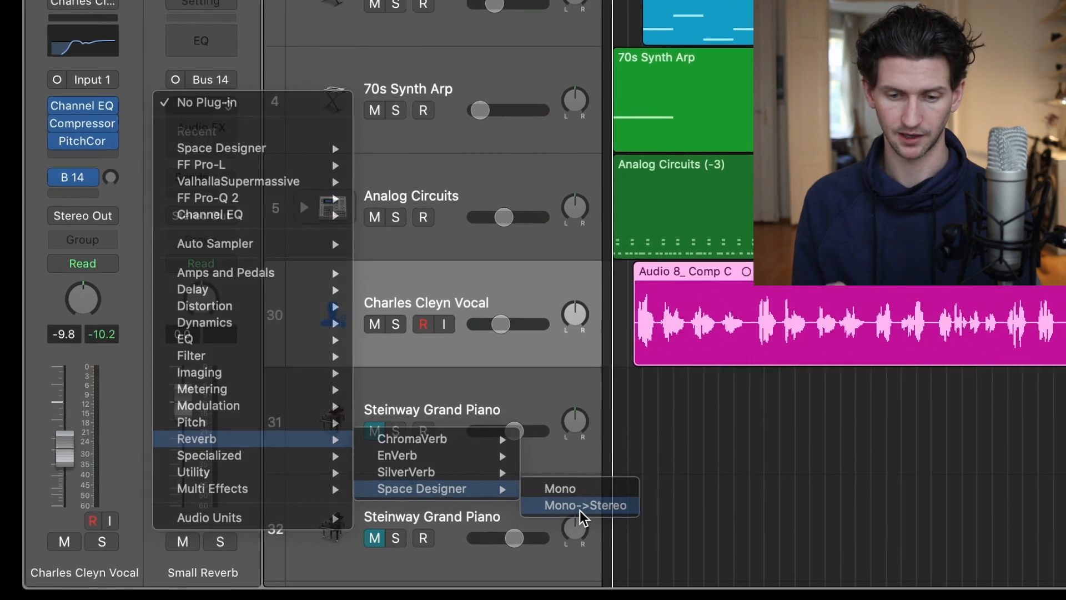
click(599, 509)
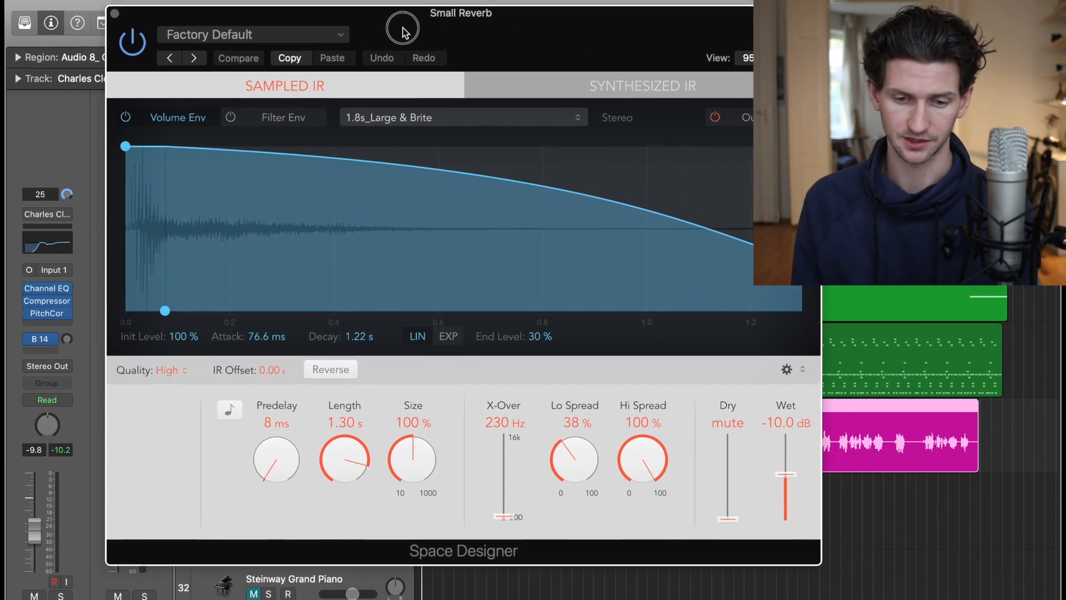
drag(403, 28, 405, 31)
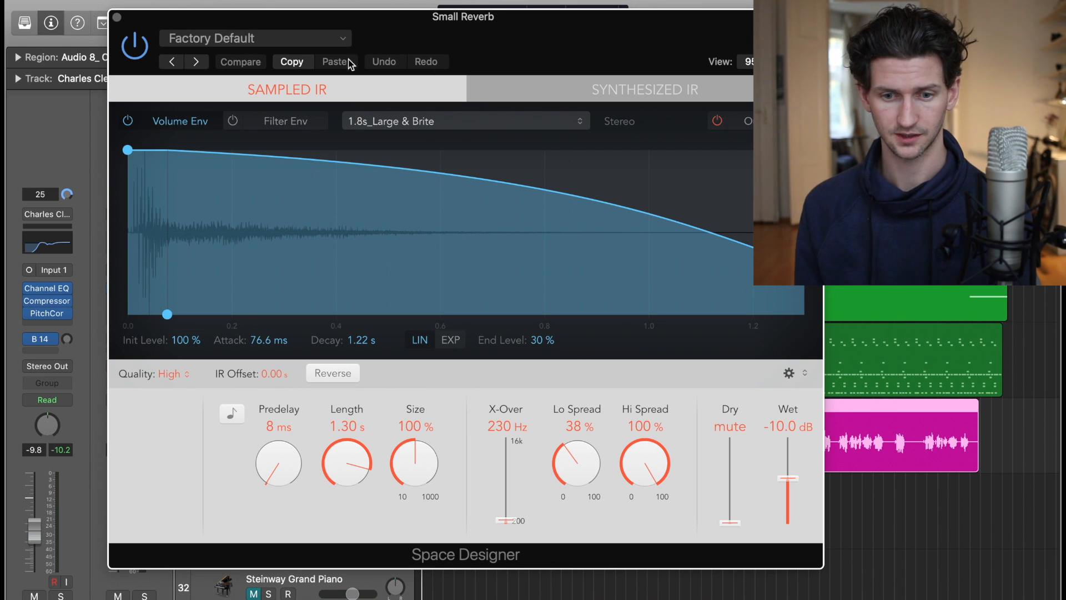
Step: Browse Space Designer's preset categories and load 0.2s Strings Room from the Small Spaces rooms
click(348, 42)
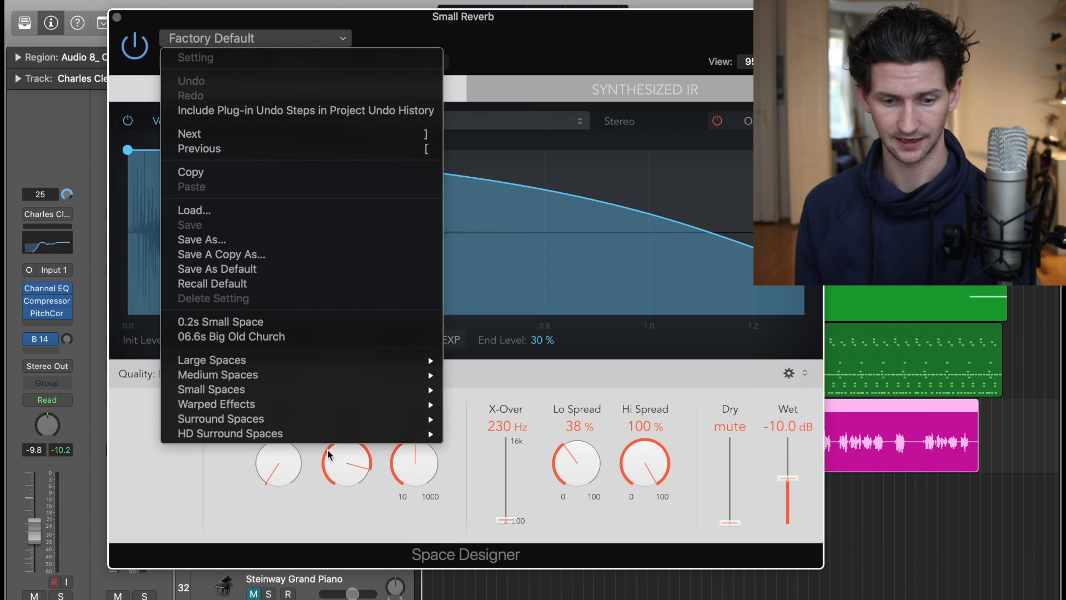
mouse_move(331, 364)
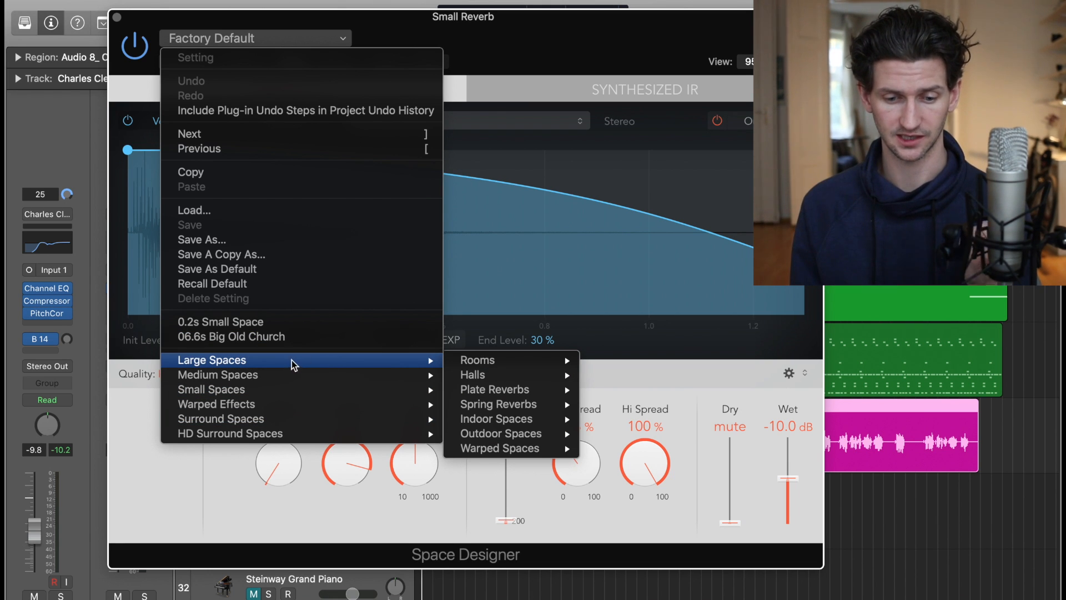
mouse_move(276, 409)
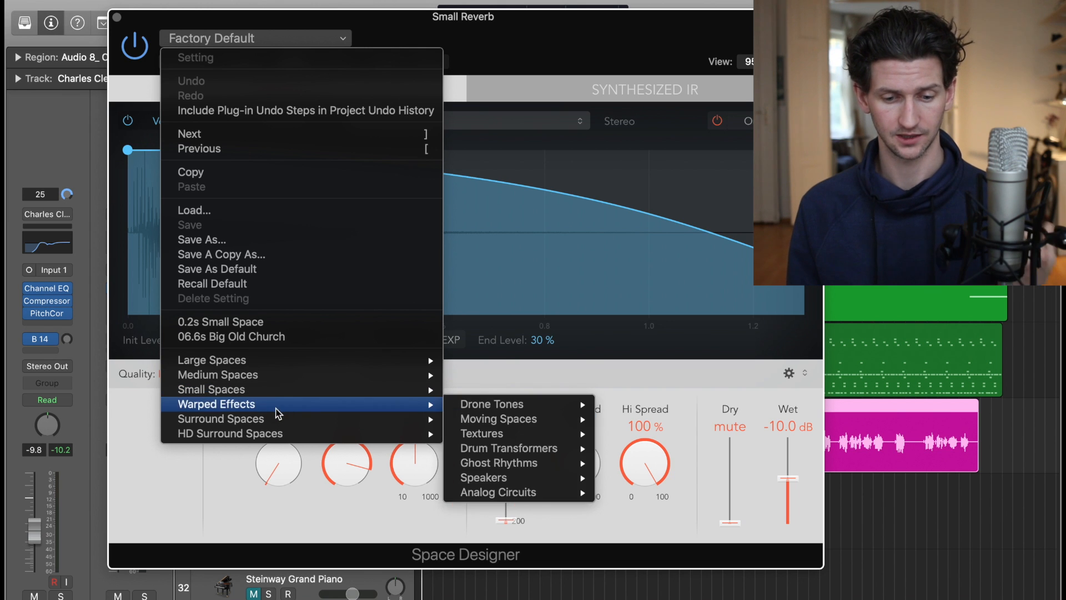
mouse_move(271, 437)
mouse_move(305, 377)
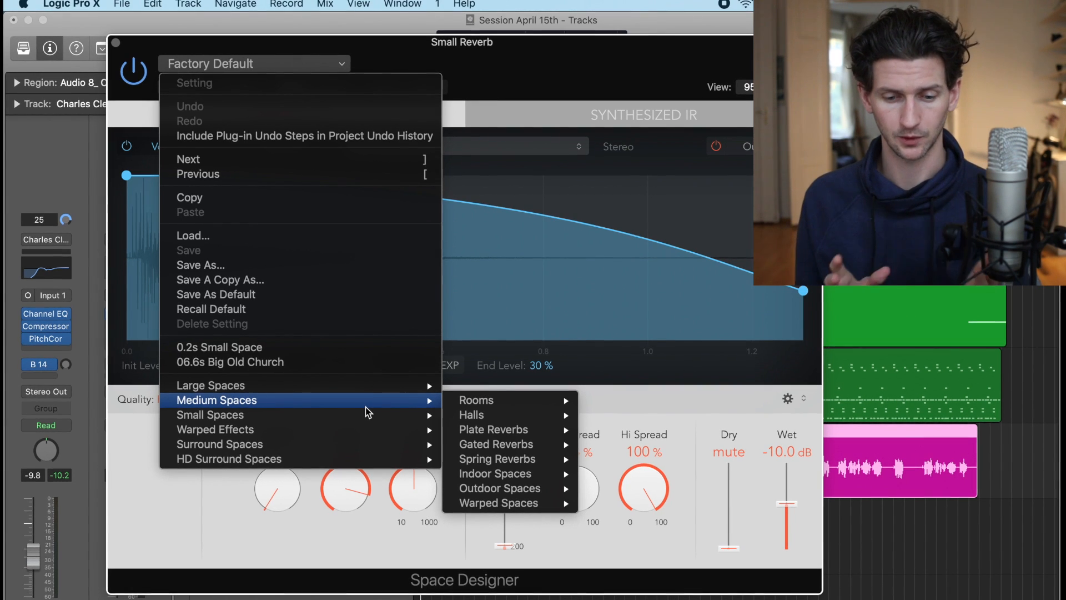
mouse_move(239, 415)
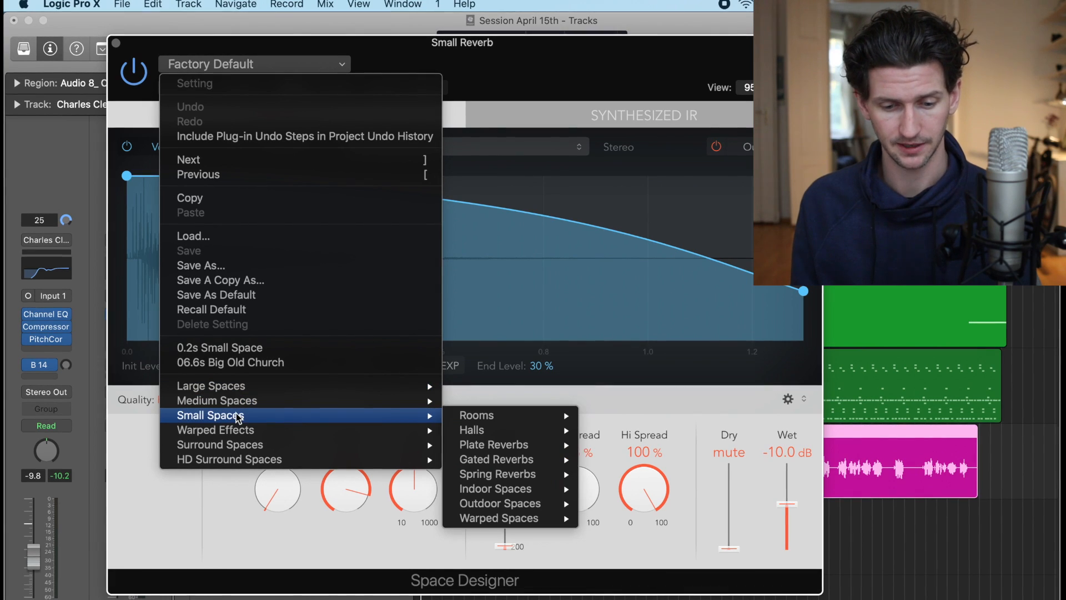
mouse_move(559, 431)
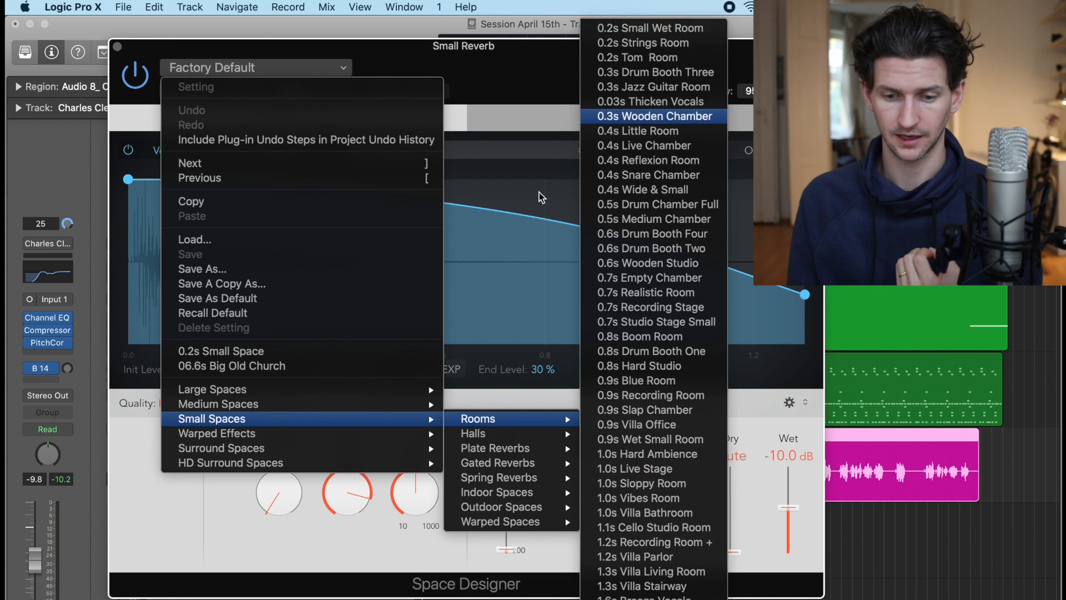
mouse_move(365, 392)
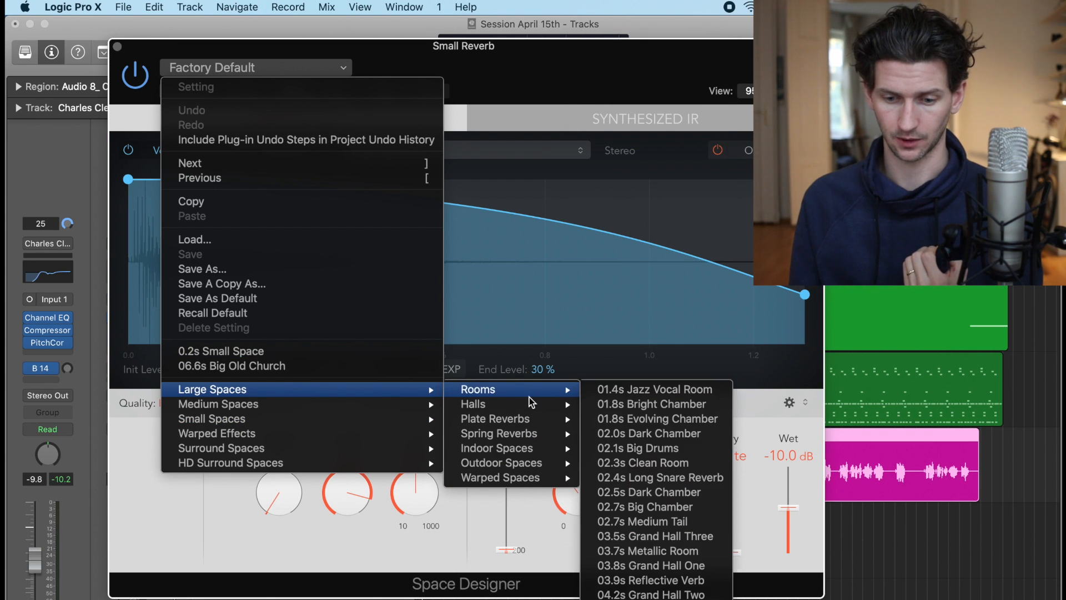
mouse_move(501, 442)
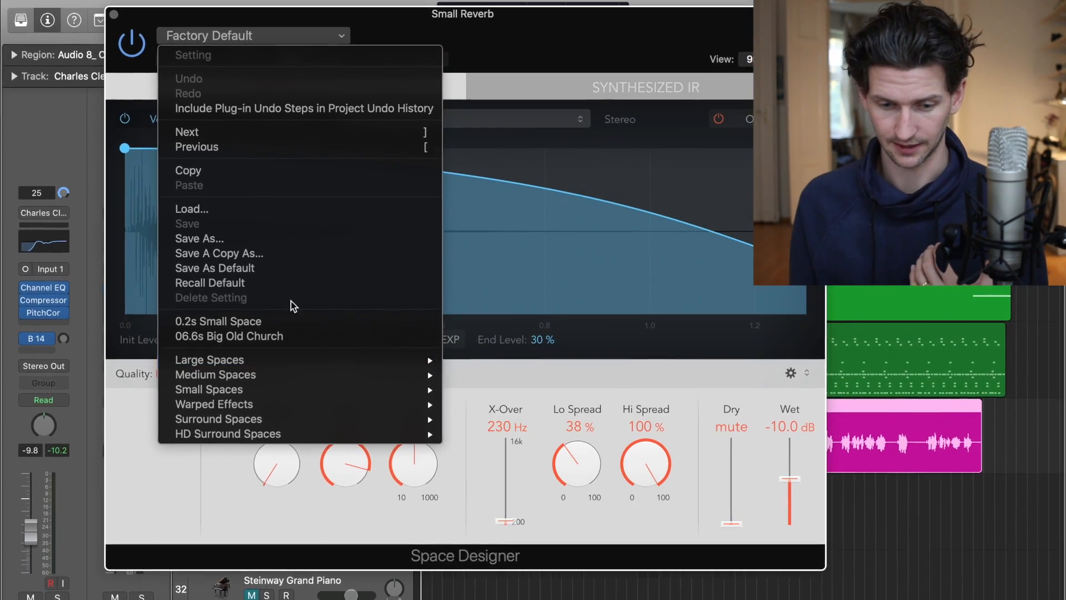
mouse_move(261, 392)
mouse_move(494, 392)
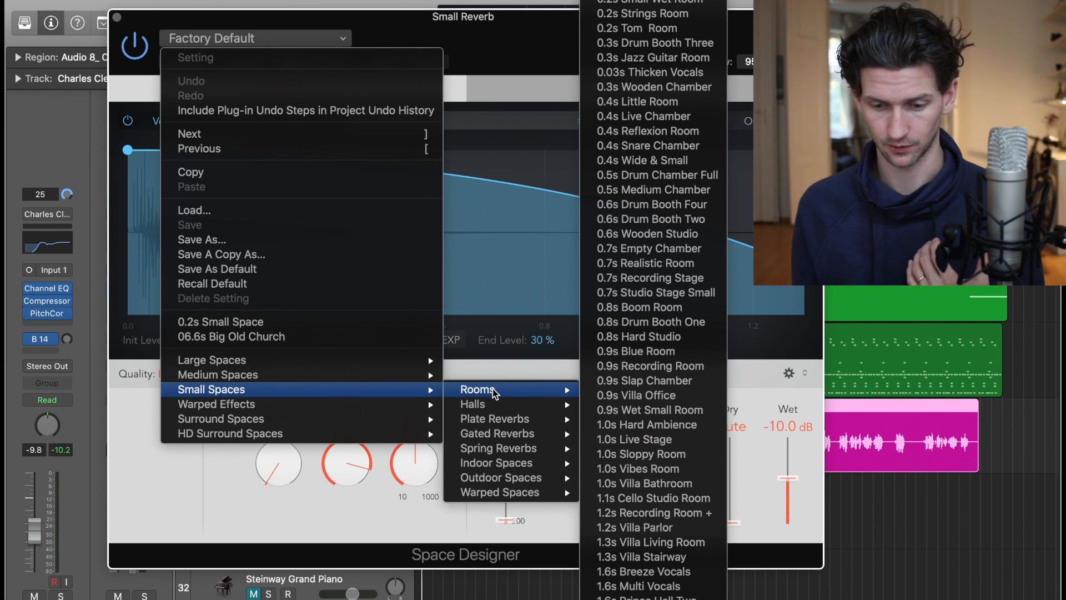
click(638, 19)
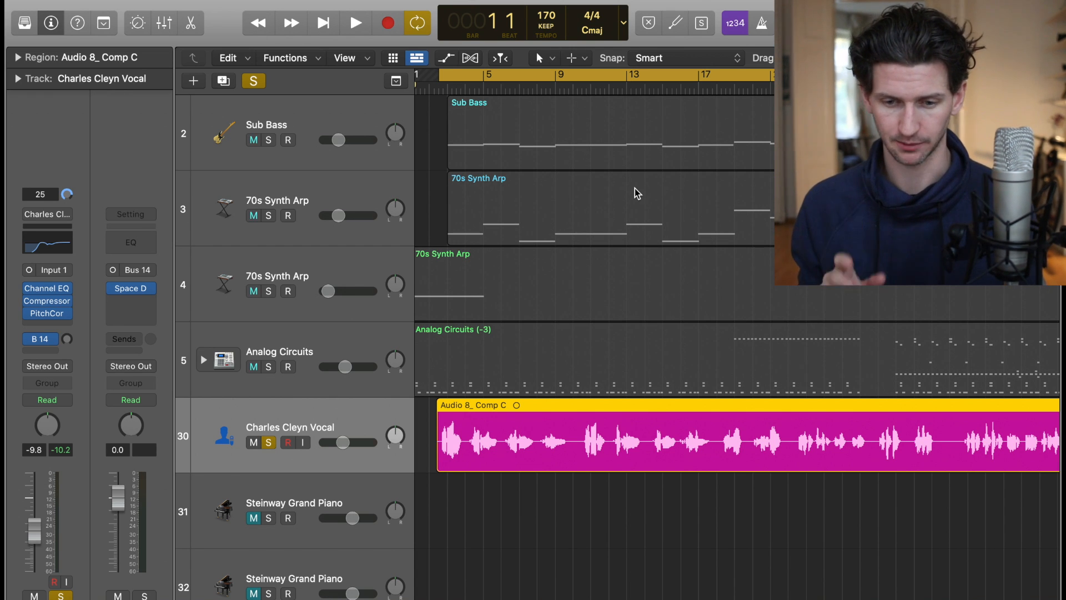
Step: Play back the soloed vocal briefly and raise its Bus 14 send level to +6.0 dB
key(space)
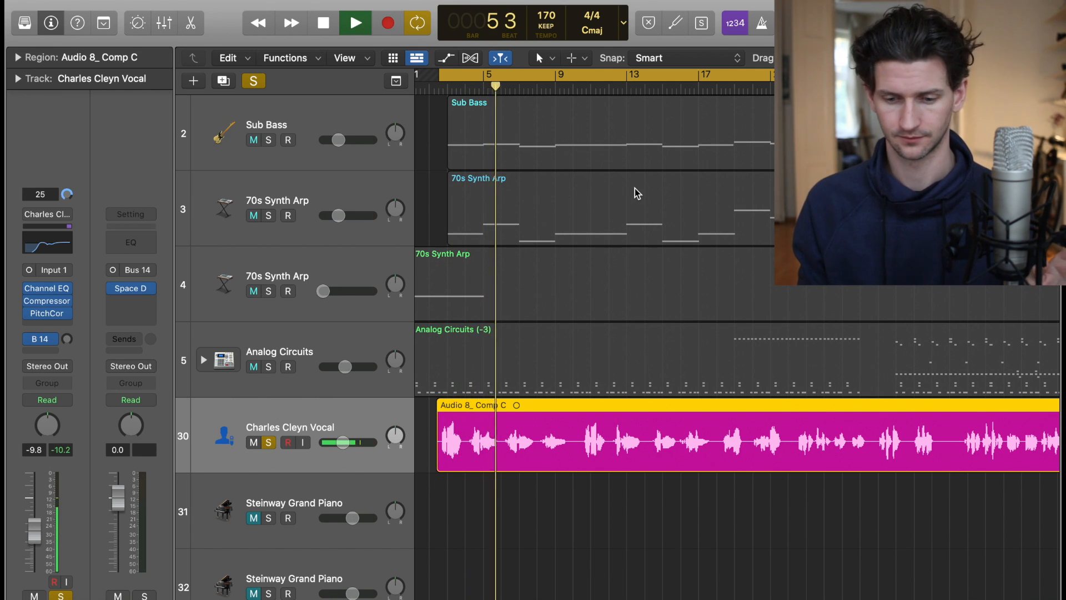
key(space)
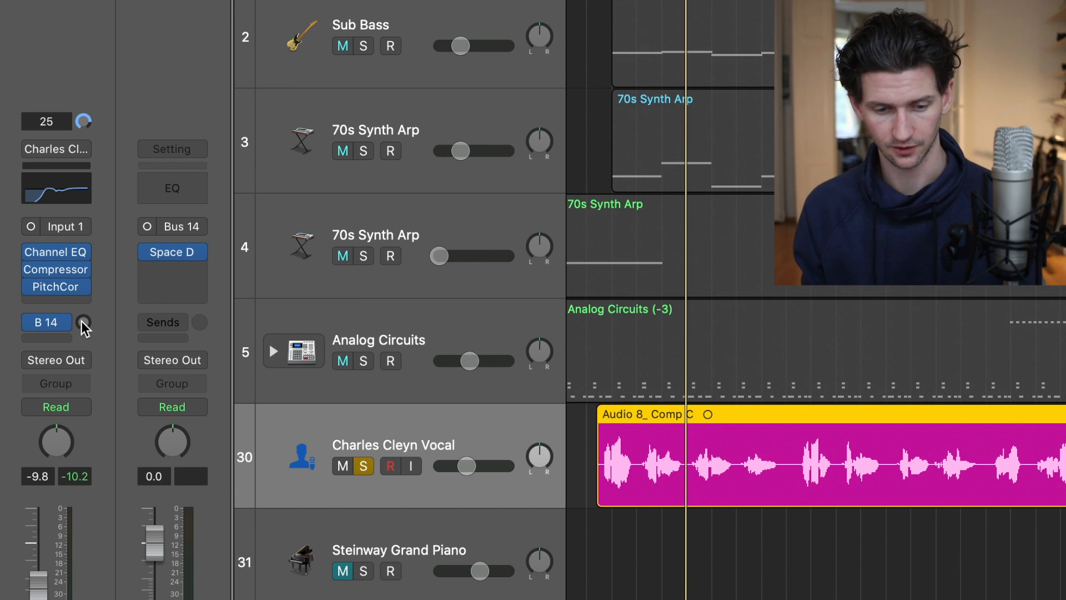
drag(83, 323, 110, 87)
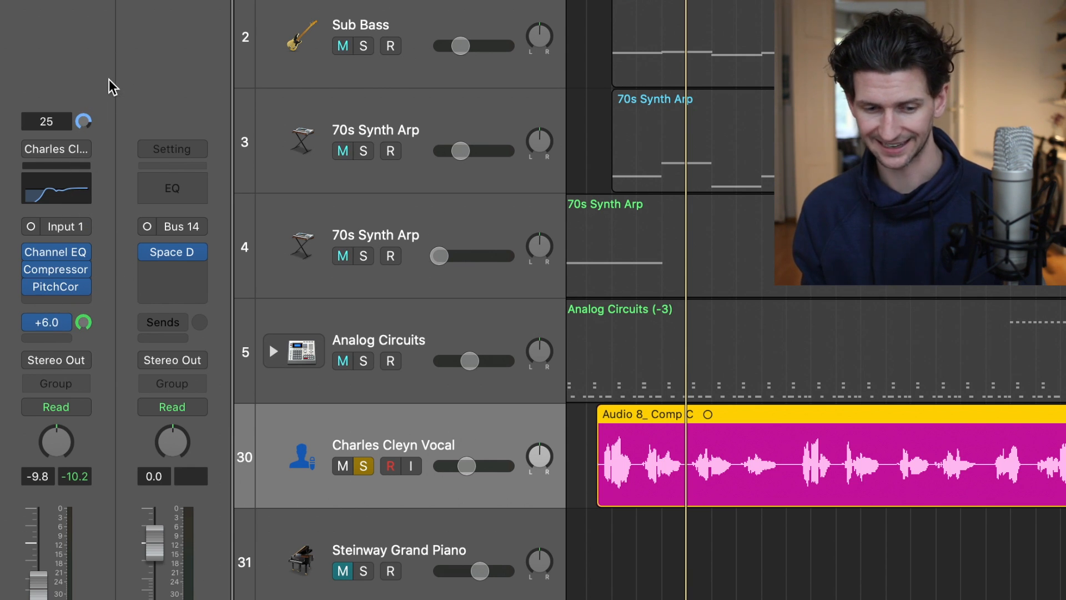
Step: Lower the vocal track's Bus 14 send level and fine-tune it by ear during playback
click(84, 320)
drag(85, 324, 95, 436)
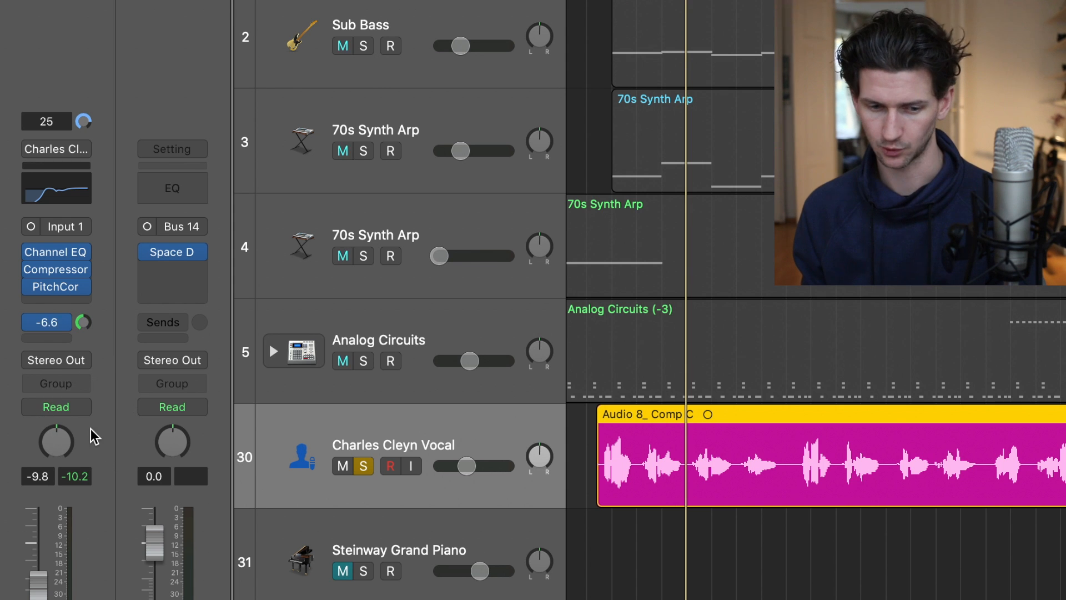
drag(91, 333, 103, 397)
key(space)
drag(87, 323, 88, 323)
drag(86, 362, 94, 309)
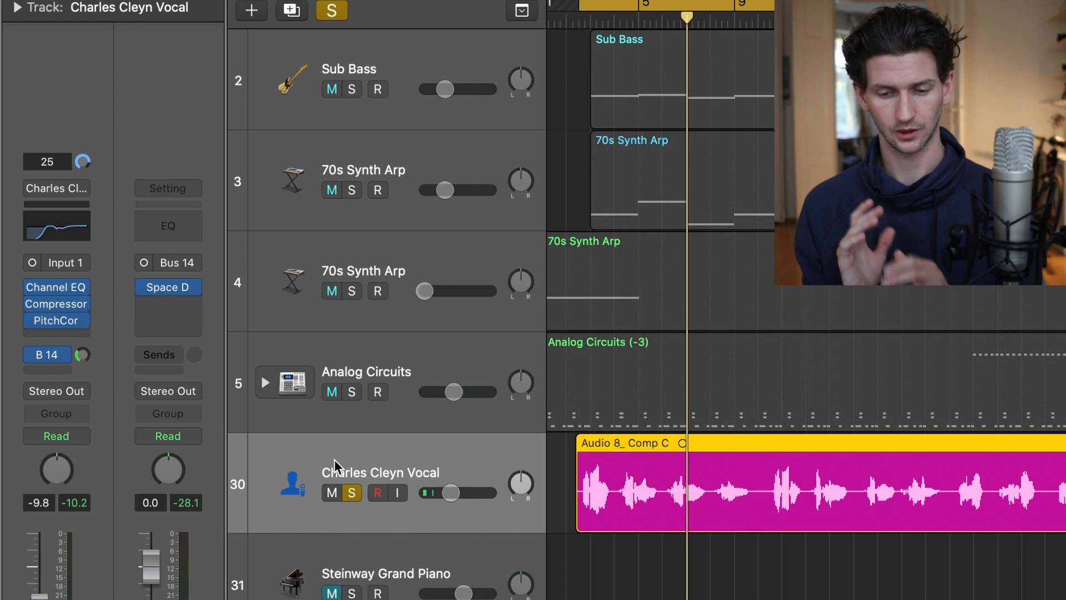
Step: Play the soloed vocal while switching its Bus 14 send off and on to compare the dry and reverberated sound
click(352, 494)
click(351, 496)
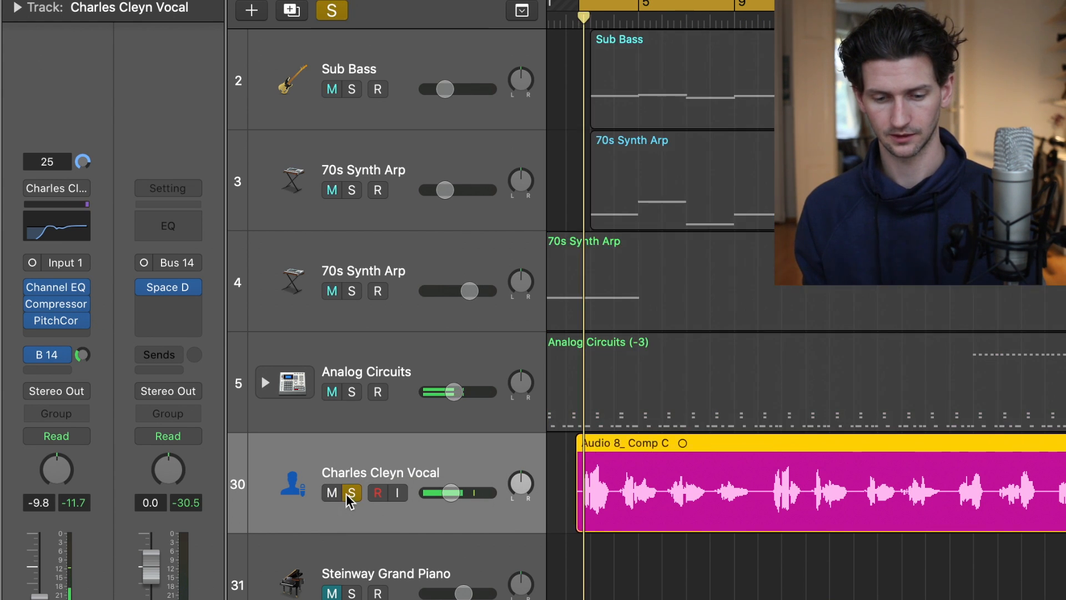
click(34, 355)
key(space)
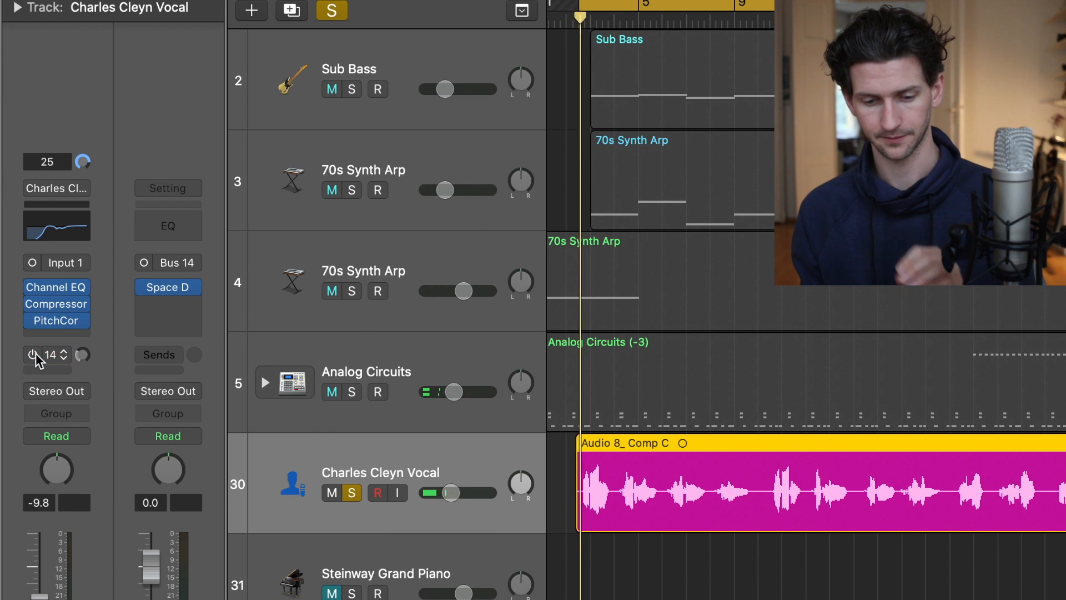
click(35, 355)
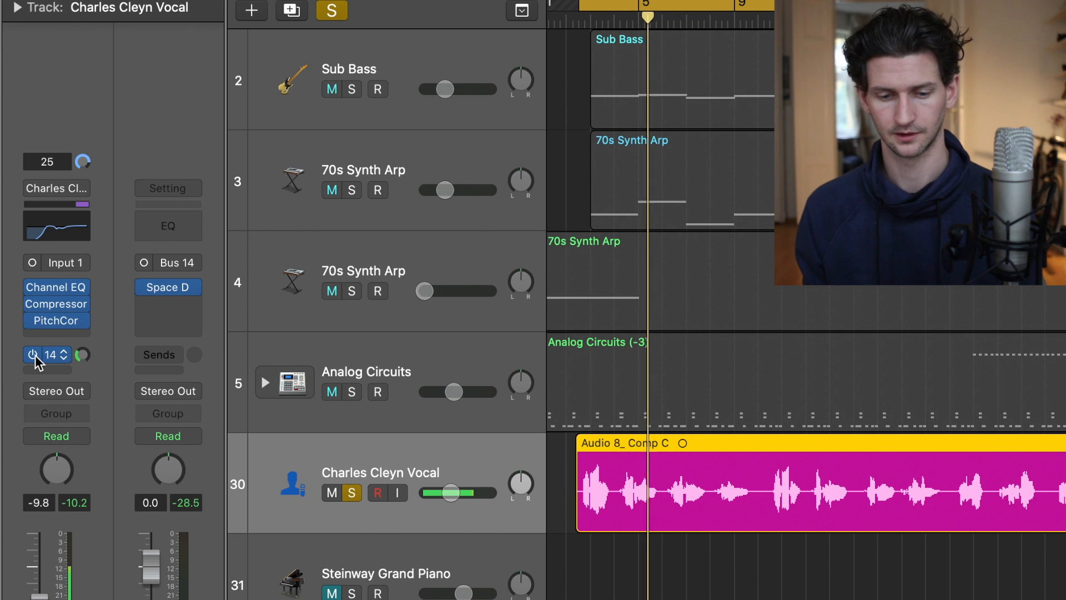
click(34, 355)
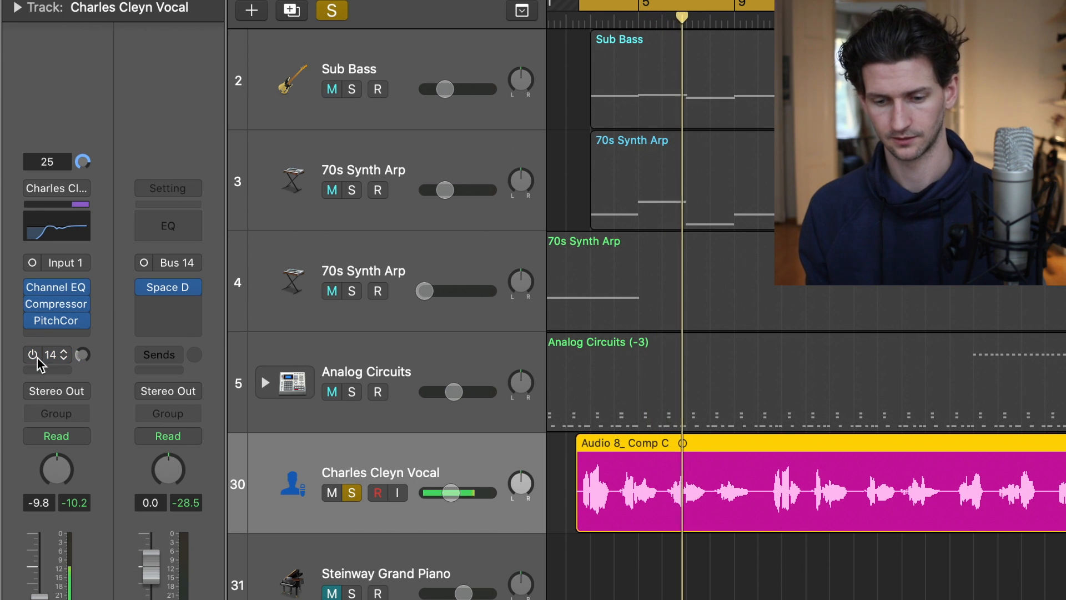
click(37, 359)
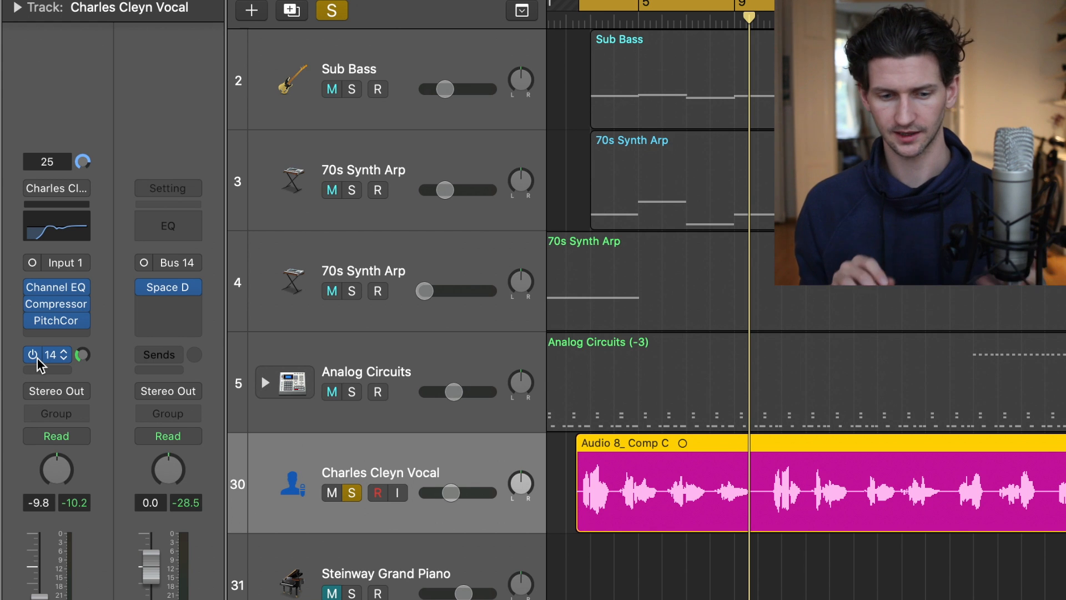
Step: Open Space Designer on the Small Reverb channel and step through the room presets to 0.3s Wooden Chamber
click(53, 356)
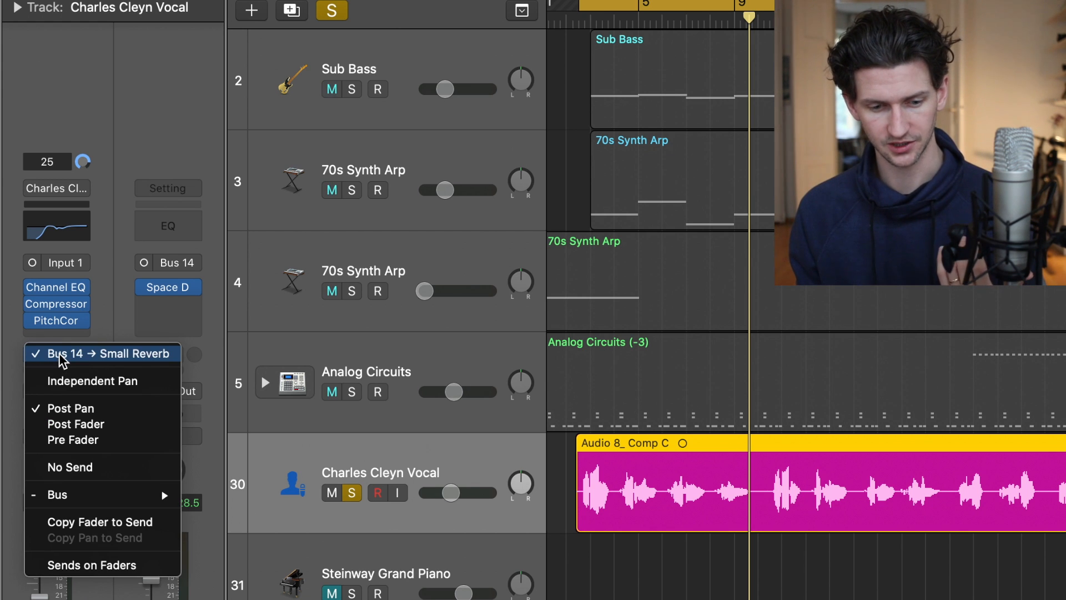
click(81, 355)
mouse_move(171, 292)
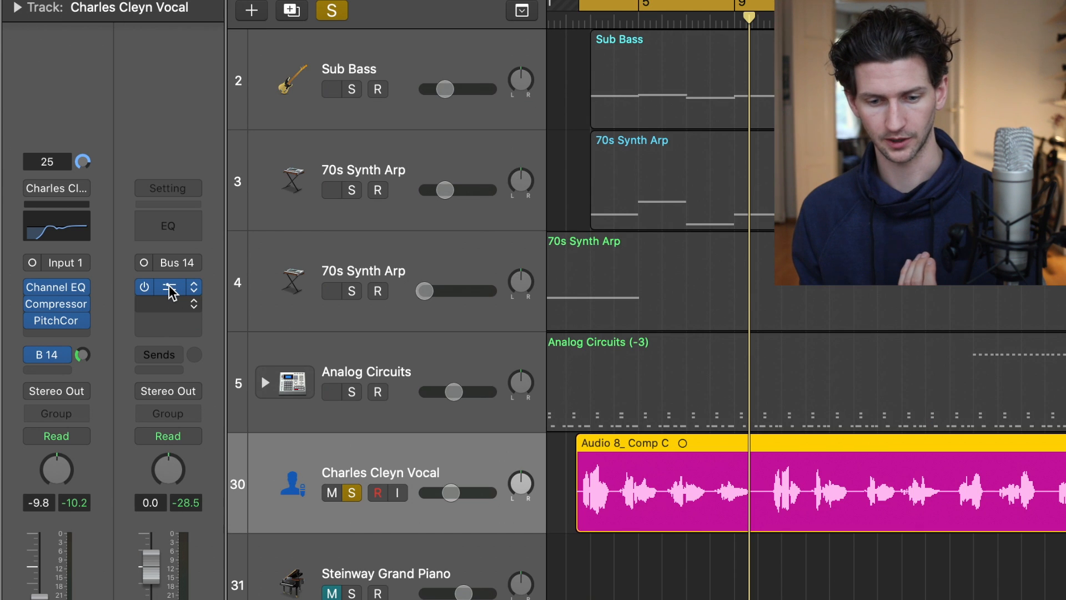
click(170, 289)
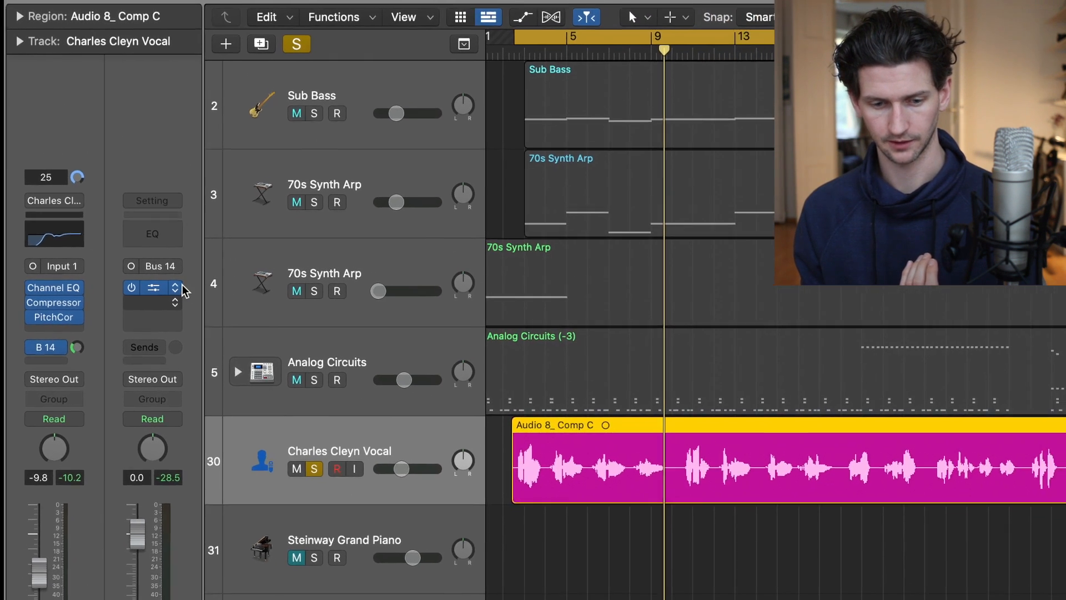
click(162, 287)
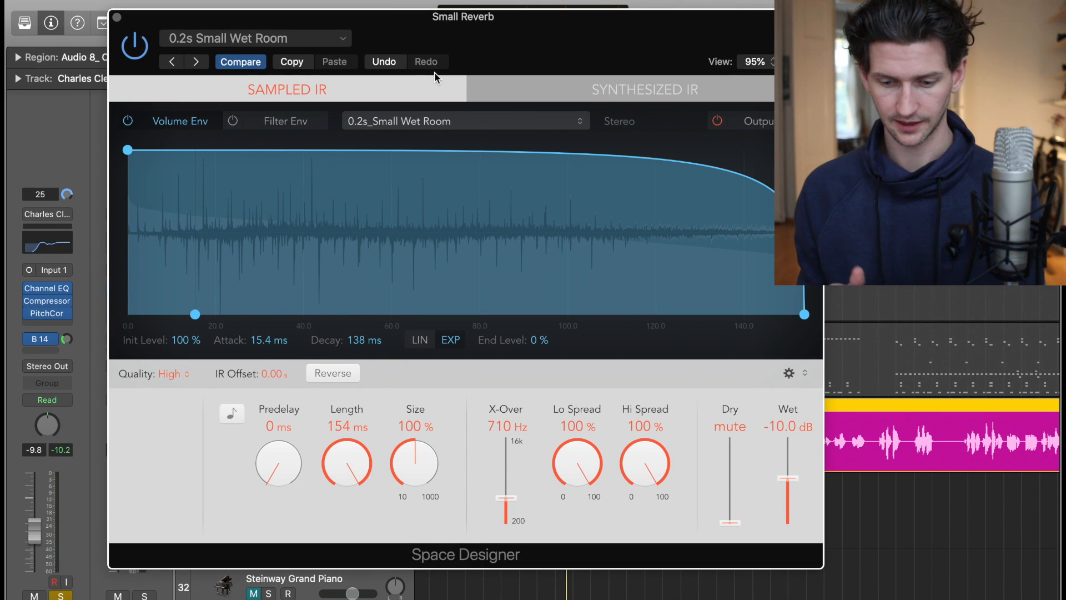
click(196, 58)
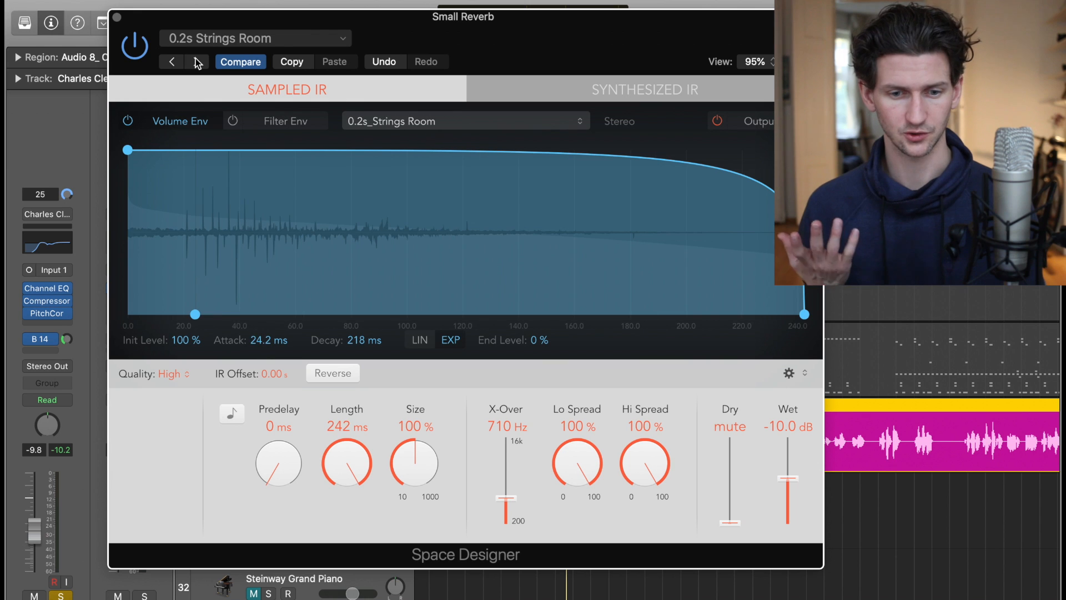
click(194, 58)
click(195, 58)
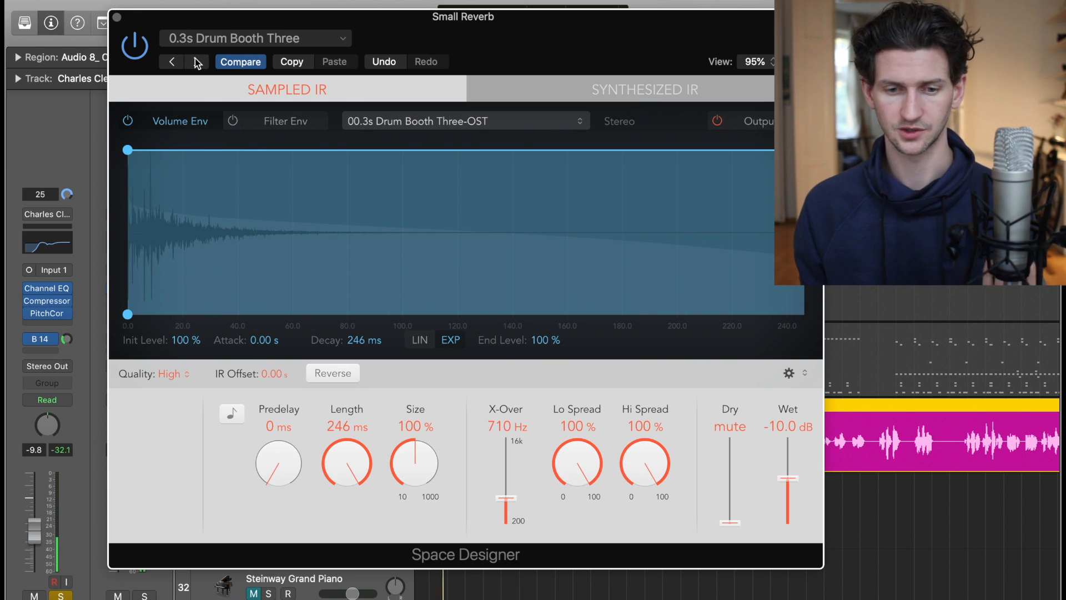
click(196, 60)
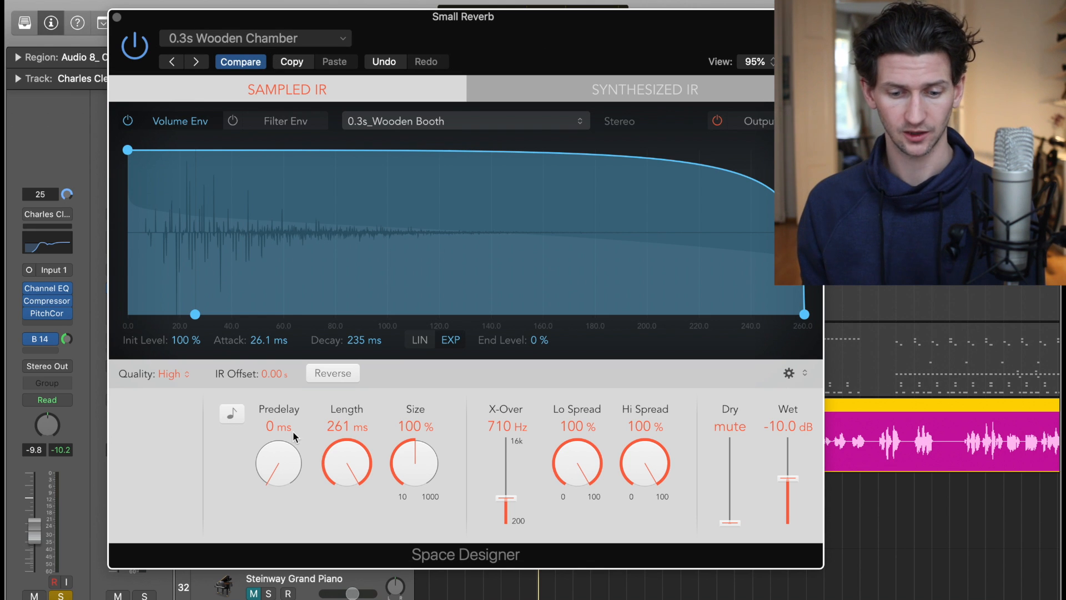
Step: Set Space Designer's predelay to 100 ms and shorten the volume envelope decay to 216 ms
drag(272, 464, 276, 469)
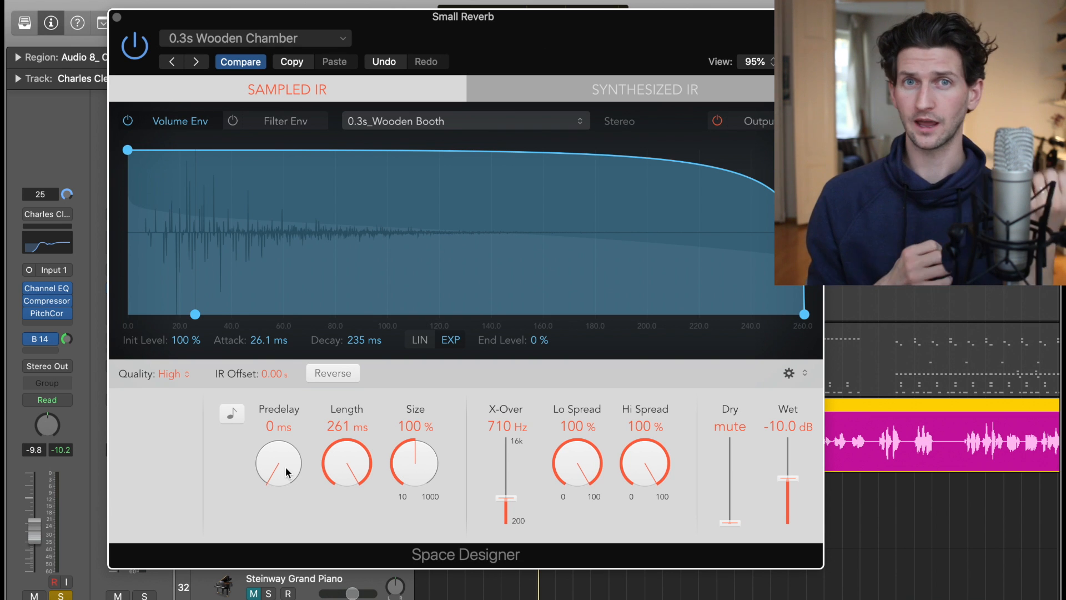
drag(286, 471, 278, 449)
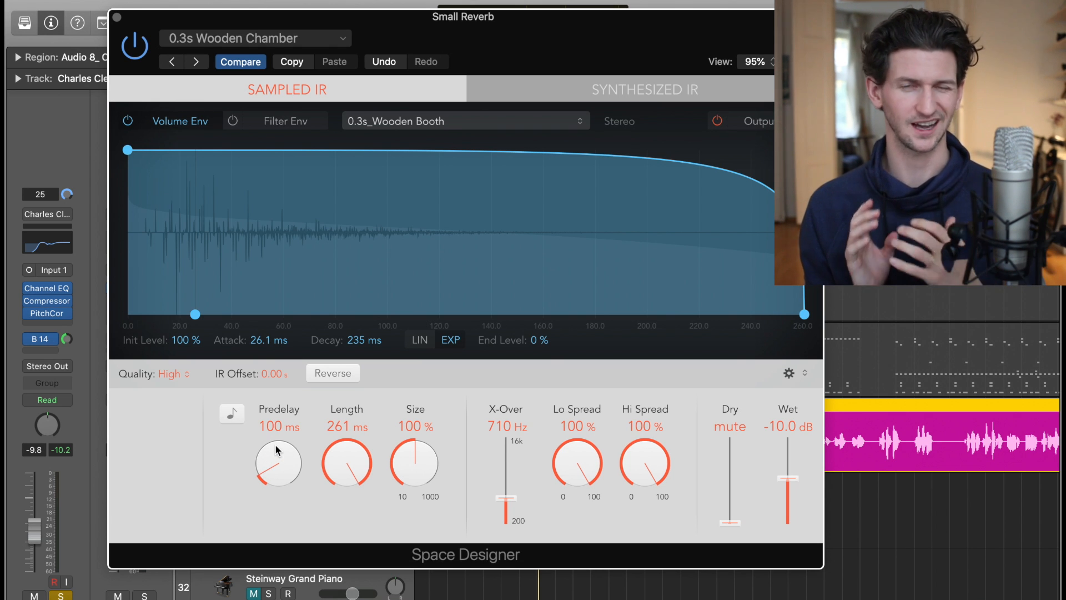
drag(810, 317, 764, 326)
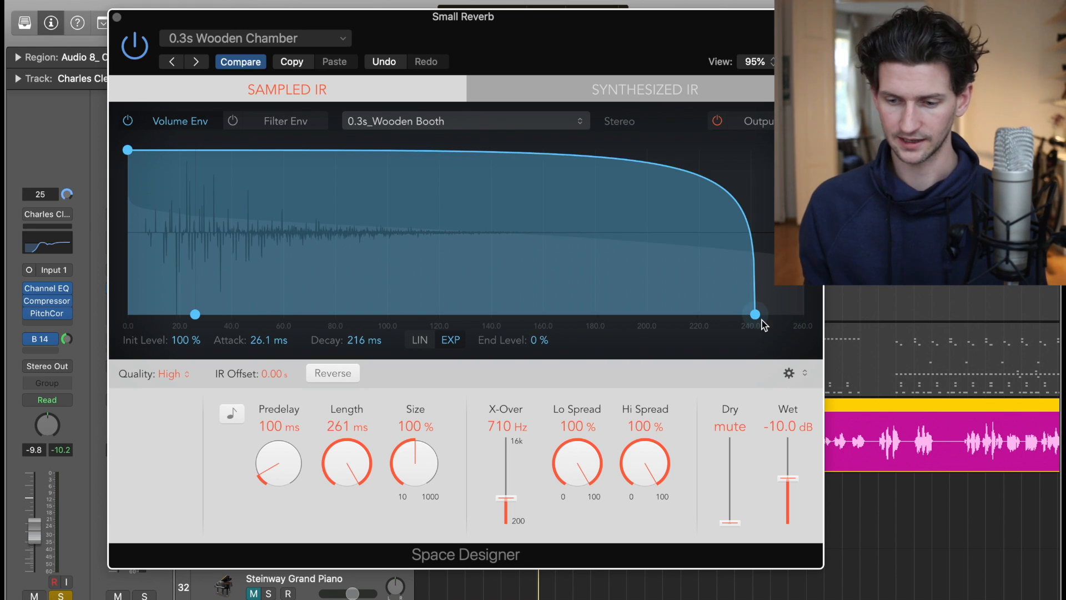
Step: Set Space Designer's wet level to -10.5 dB during playback and close the plug-in window
click(793, 478)
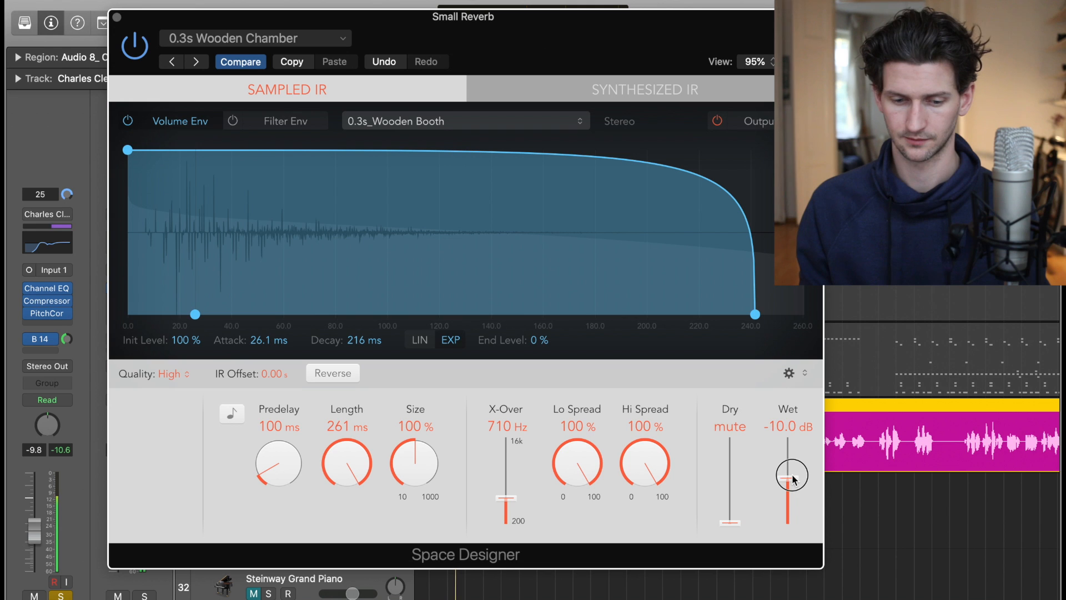
mouse_move(793, 478)
mouse_down()
mouse_move(793, 435)
mouse_move(793, 478)
mouse_up()
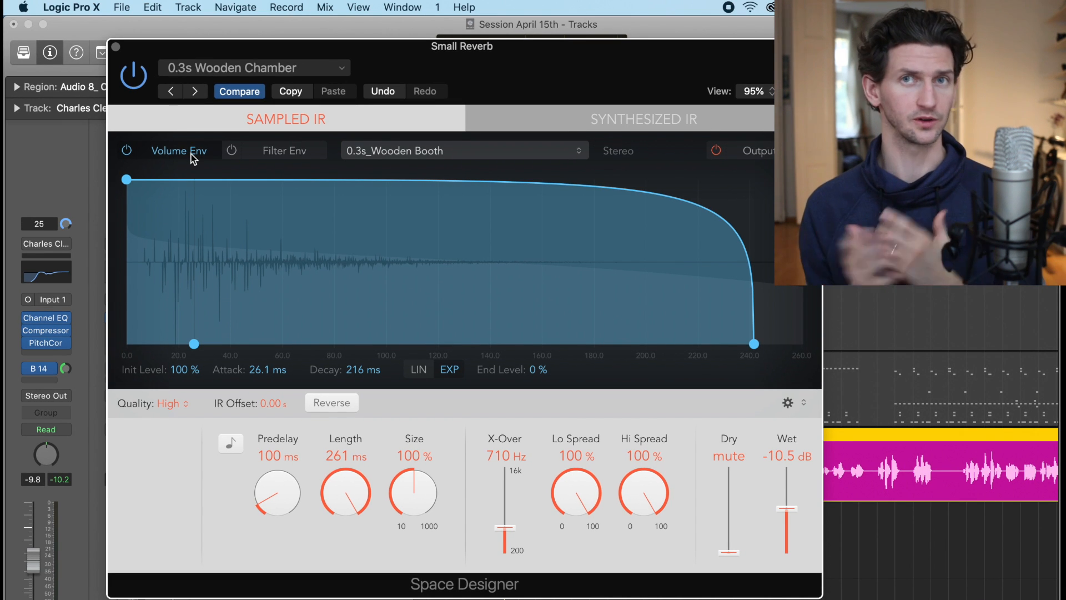
click(115, 47)
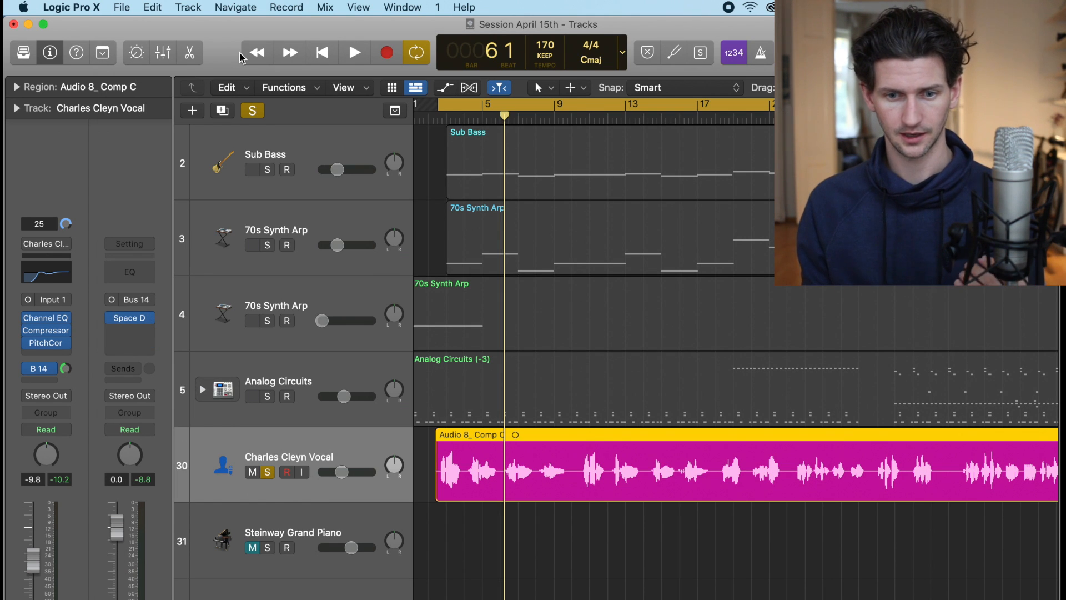
Step: Open the mixer in its own enlarged window and select the Small Reverb aux channel fed by Bus 14
click(358, 7)
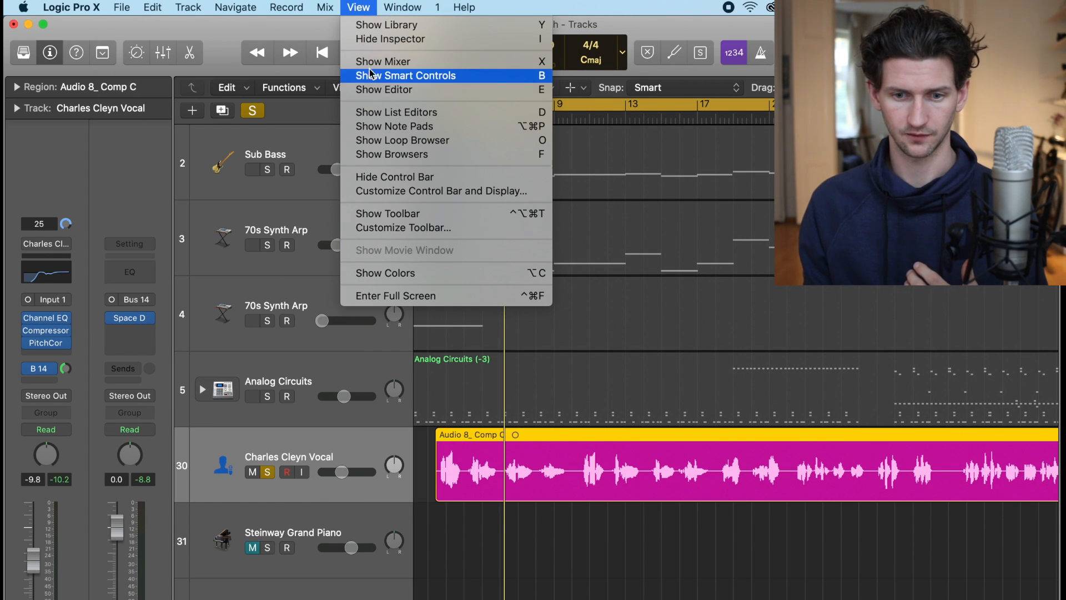
click(291, 60)
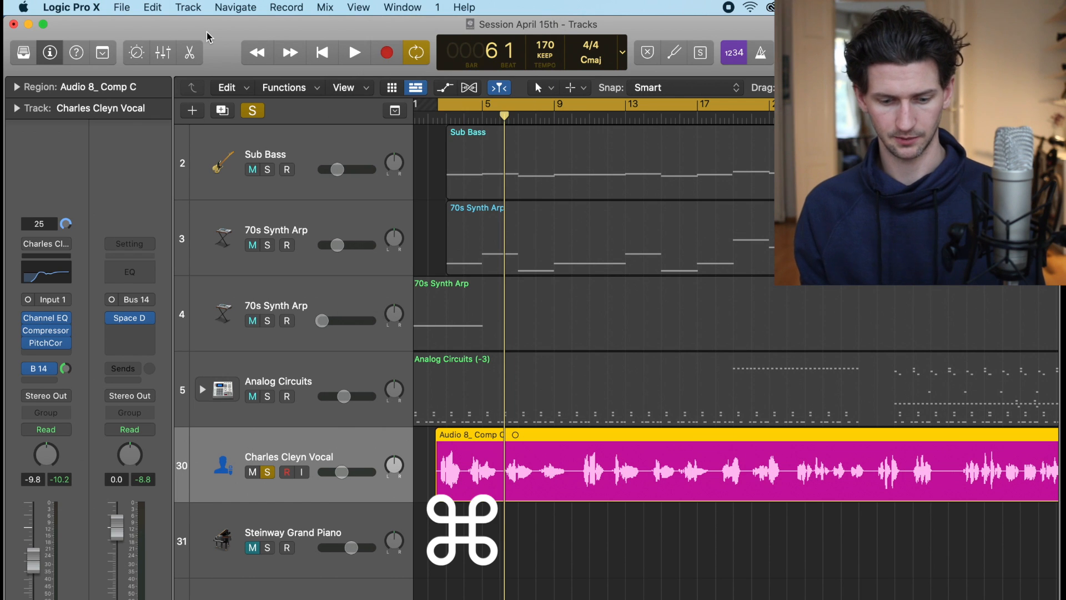
key(cmd+2)
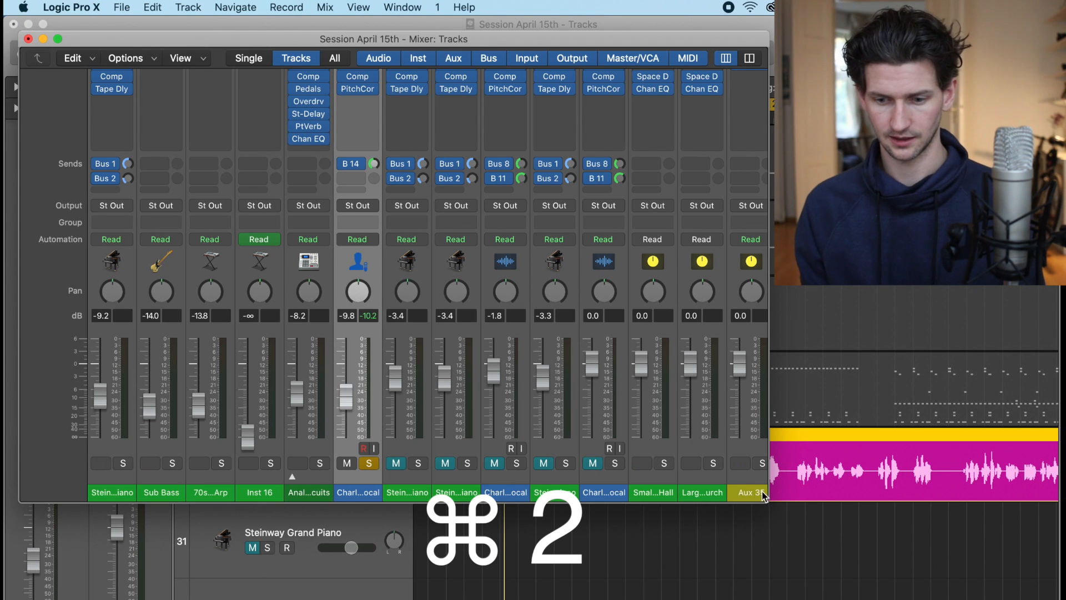
drag(765, 497, 982, 599)
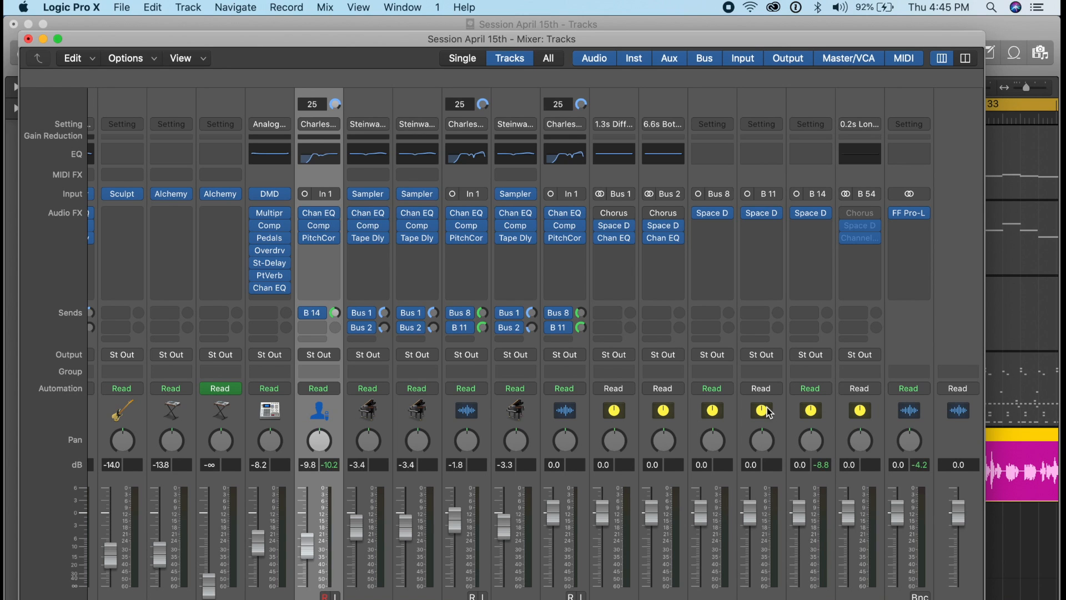
click(811, 594)
mouse_move(810, 218)
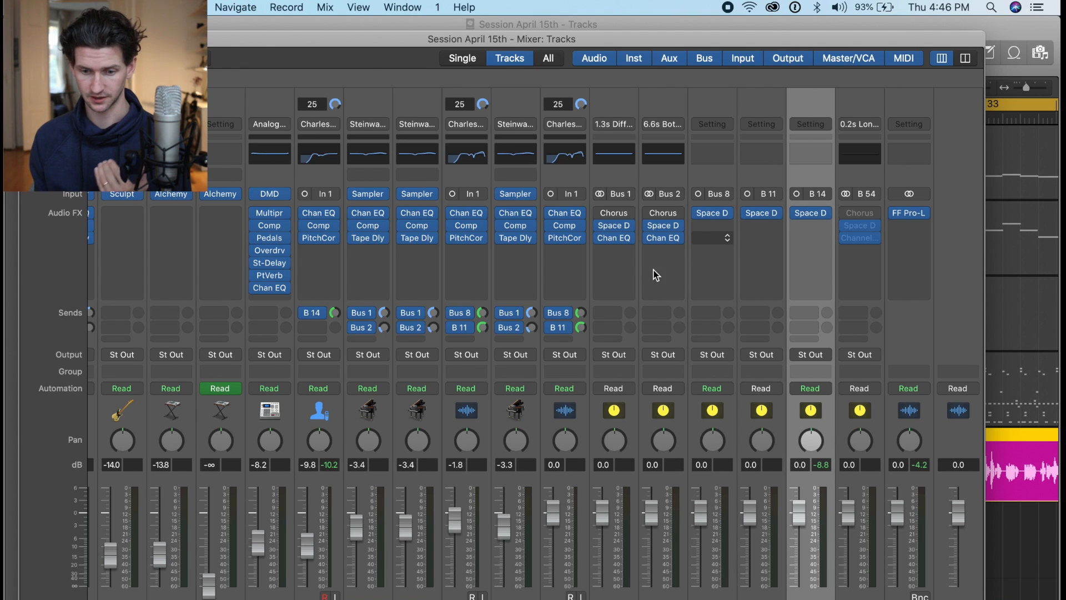
Step: Add a send to Bus 14 (Small Reverb) on the Sub Bass channel and set its level to about -7.9 dB
click(134, 412)
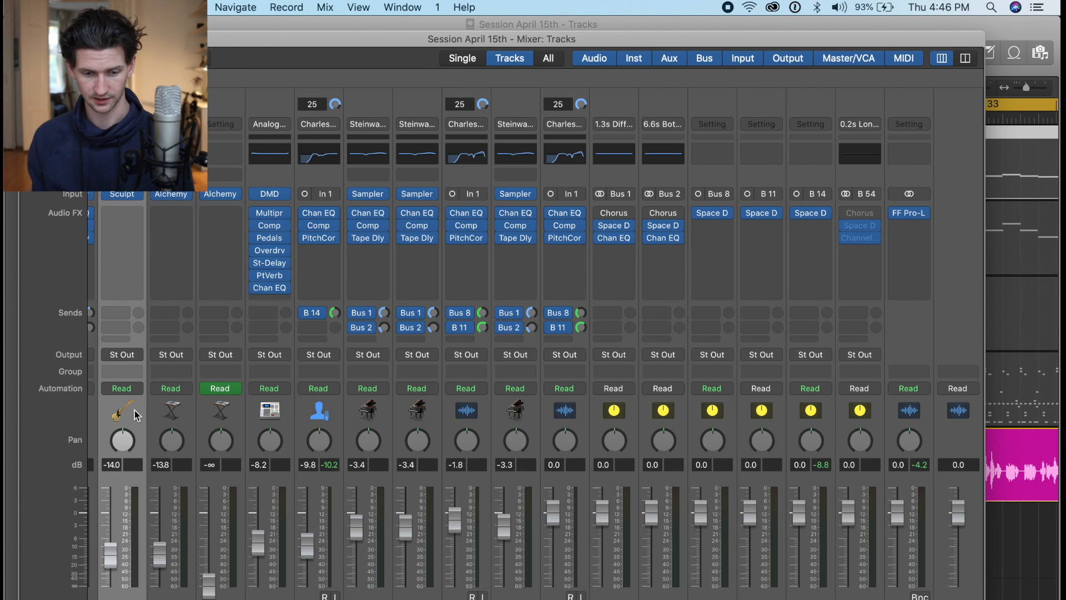
click(127, 313)
mouse_move(127, 332)
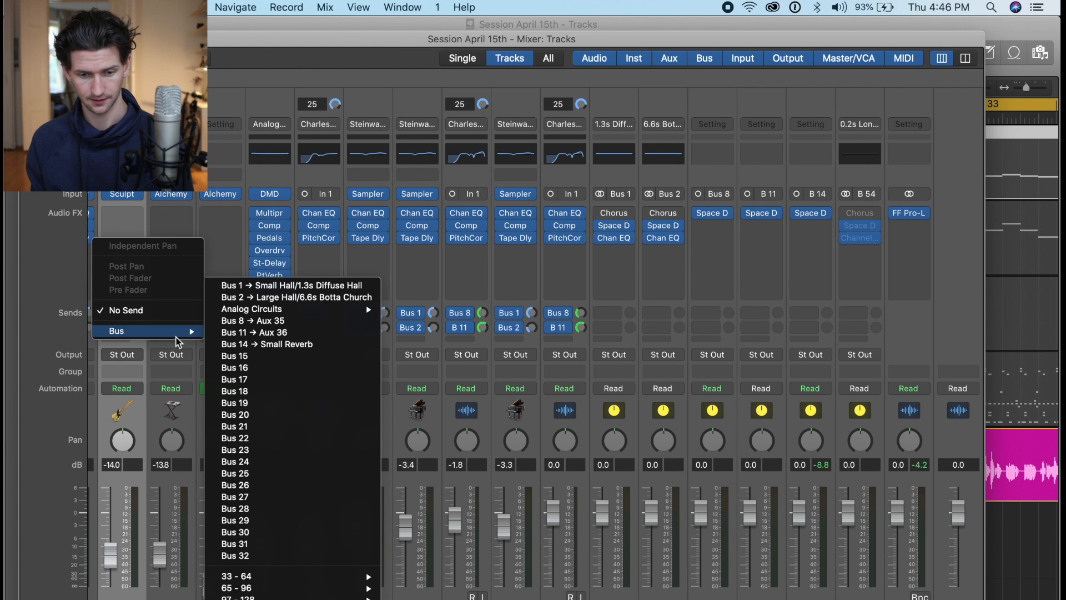
click(249, 345)
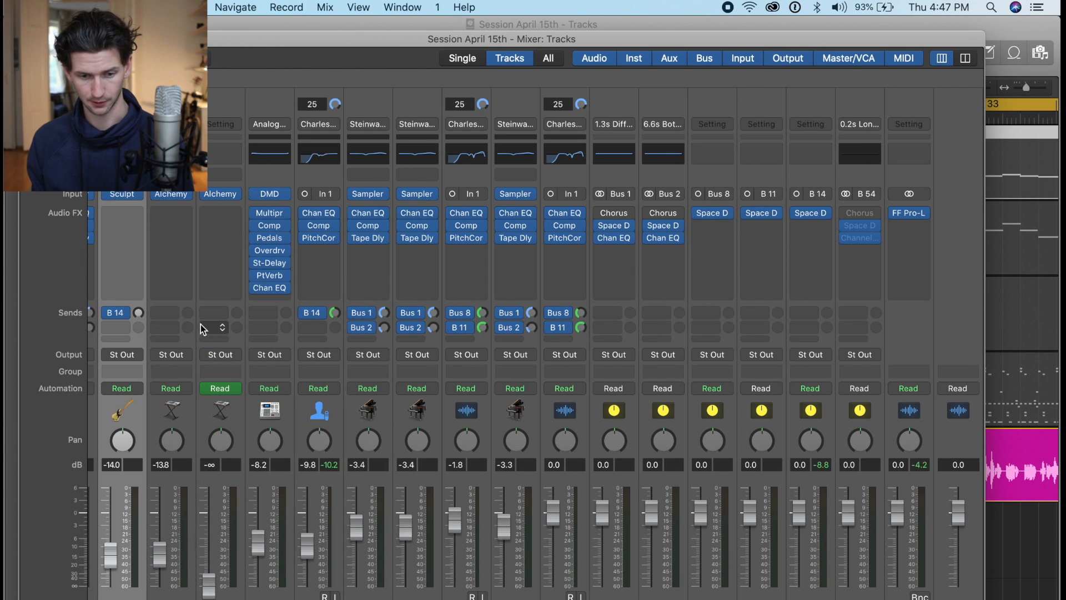
mouse_move(139, 314)
mouse_down()
mouse_move(157, 240)
mouse_move(152, 248)
mouse_up()
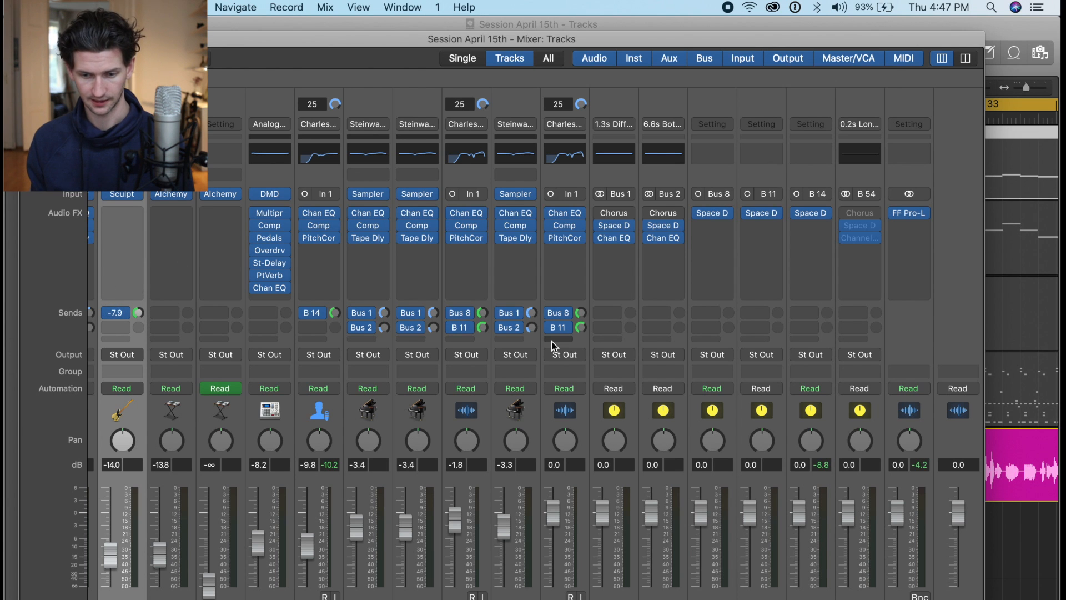
click(530, 424)
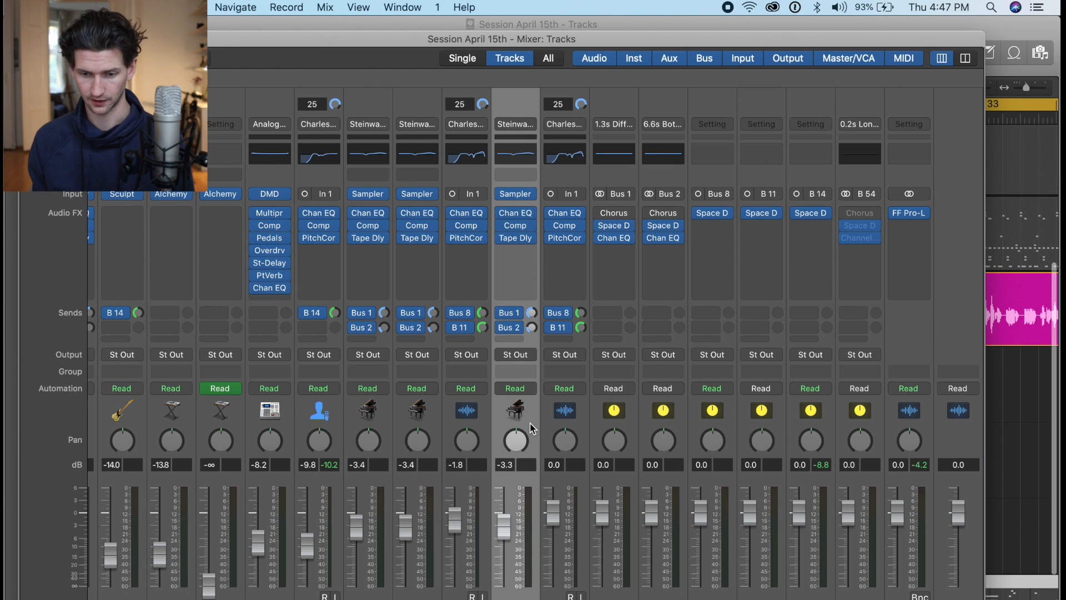
click(533, 249)
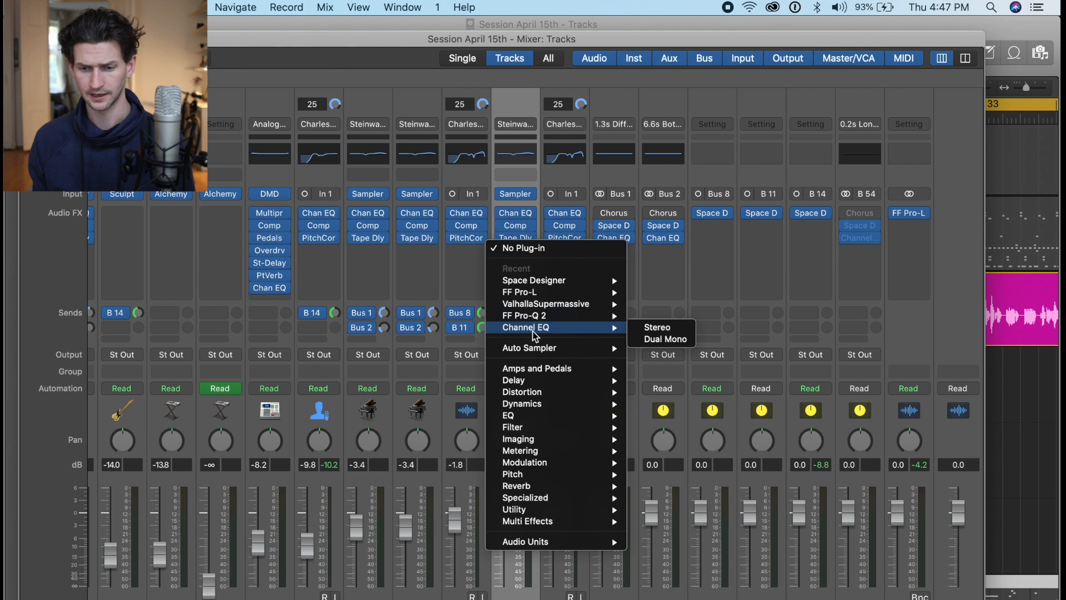
mouse_move(537, 293)
click(474, 261)
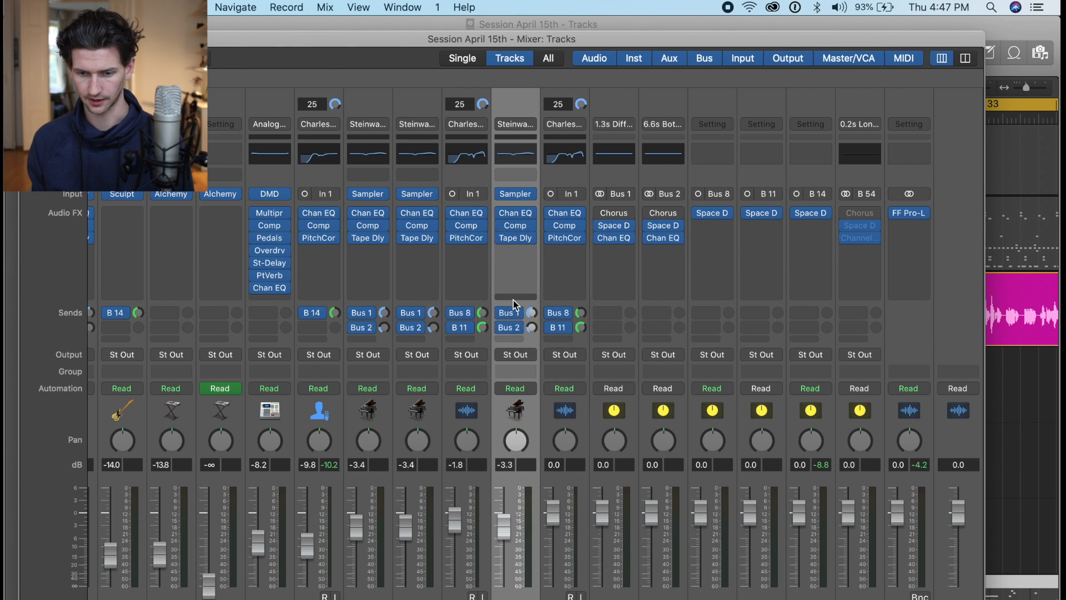
Step: Add a third send to Bus 14 (Small Reverb) on the Steinway piano channel beside the last vocal channel and raise its level
click(519, 338)
mouse_move(514, 356)
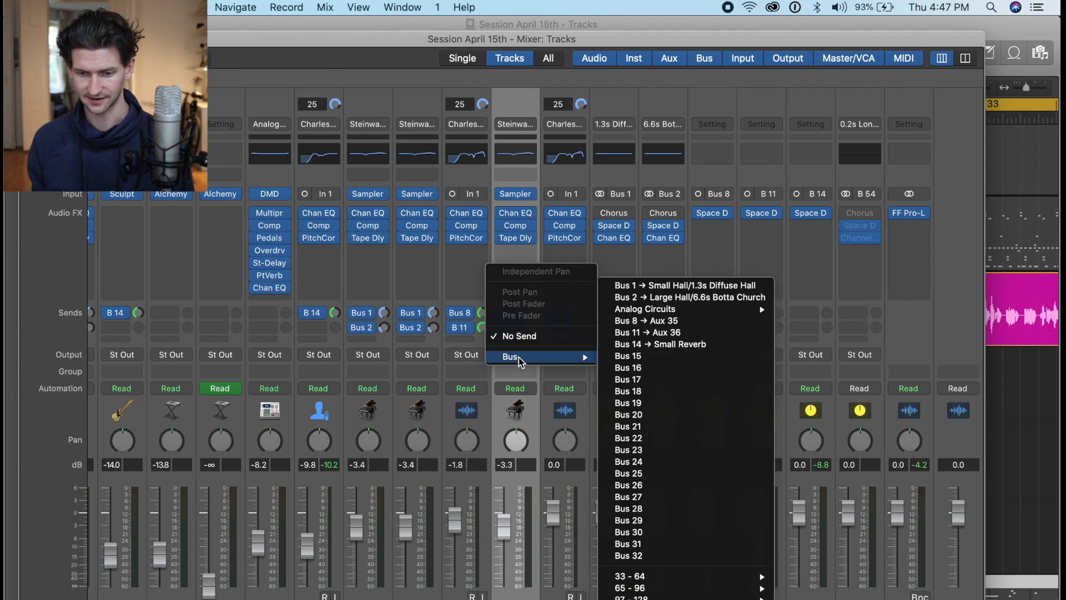
click(684, 345)
scroll(541, 297, down, 1)
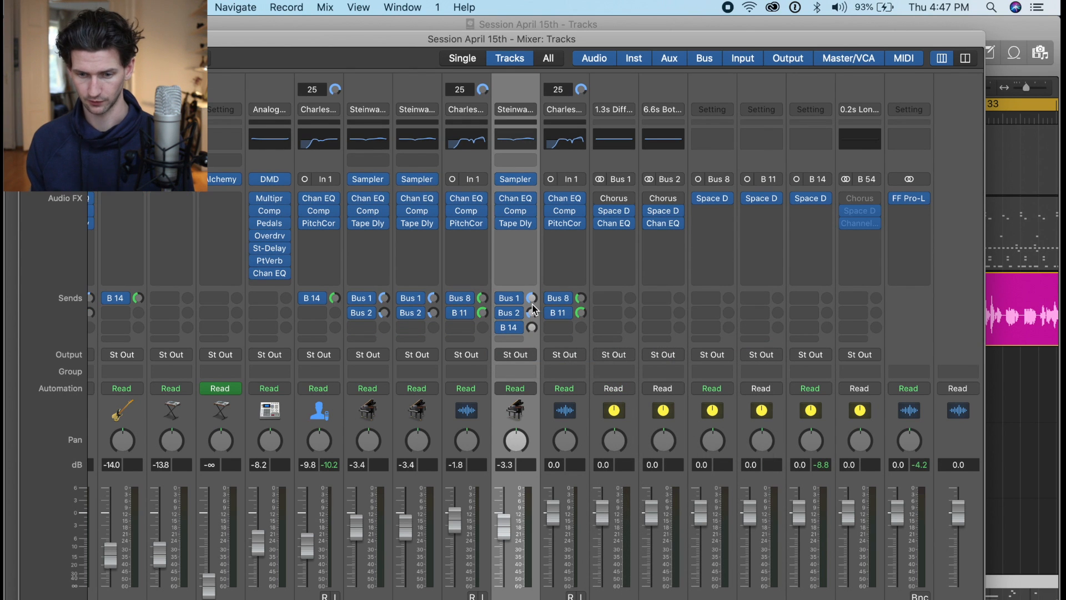
drag(532, 330, 541, 297)
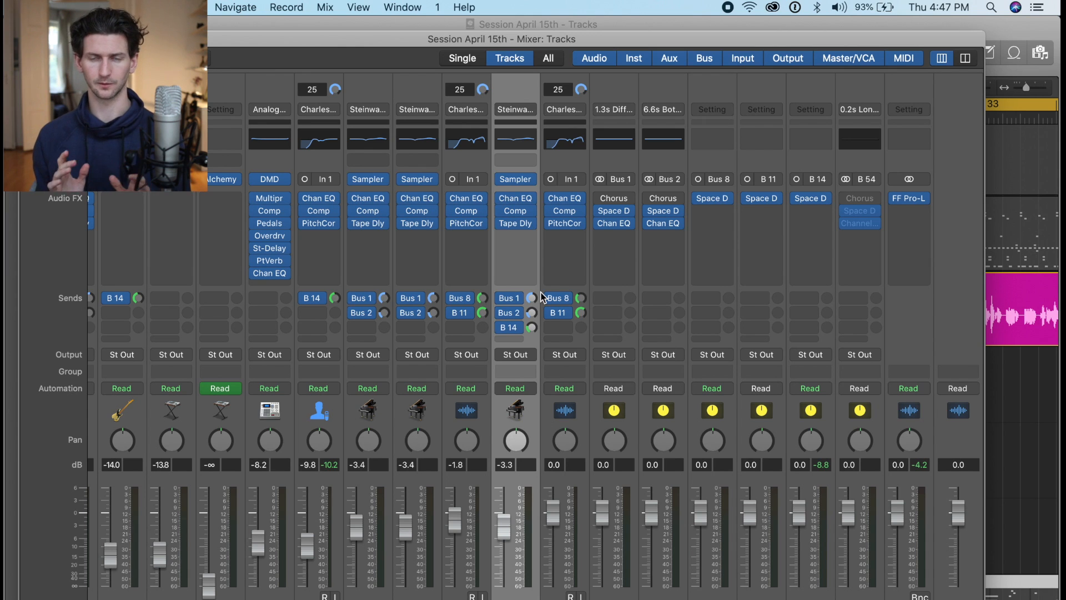
click(529, 237)
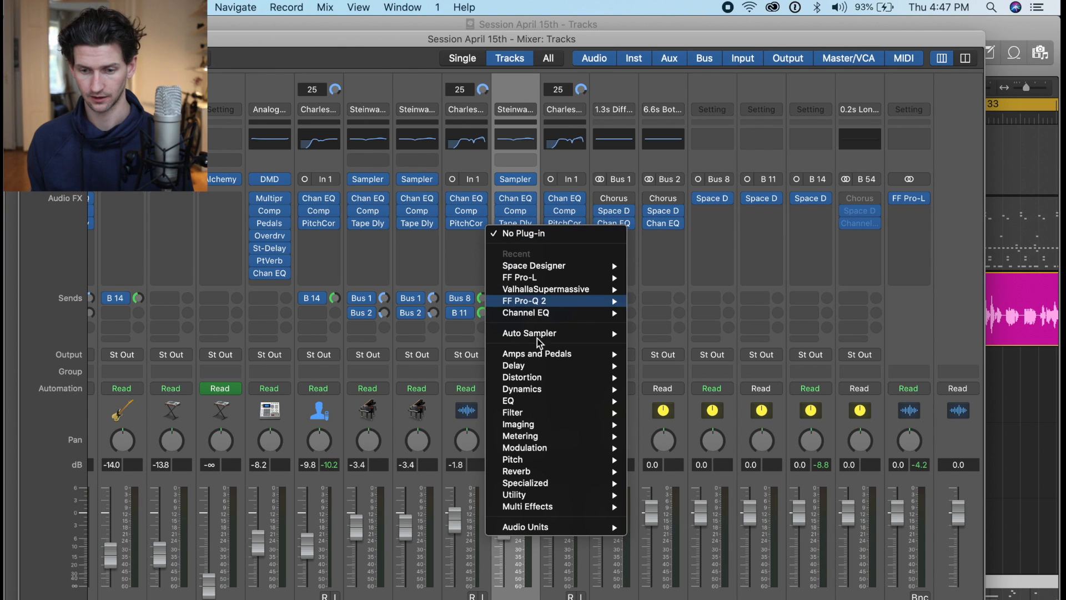
mouse_move(561, 473)
mouse_move(711, 505)
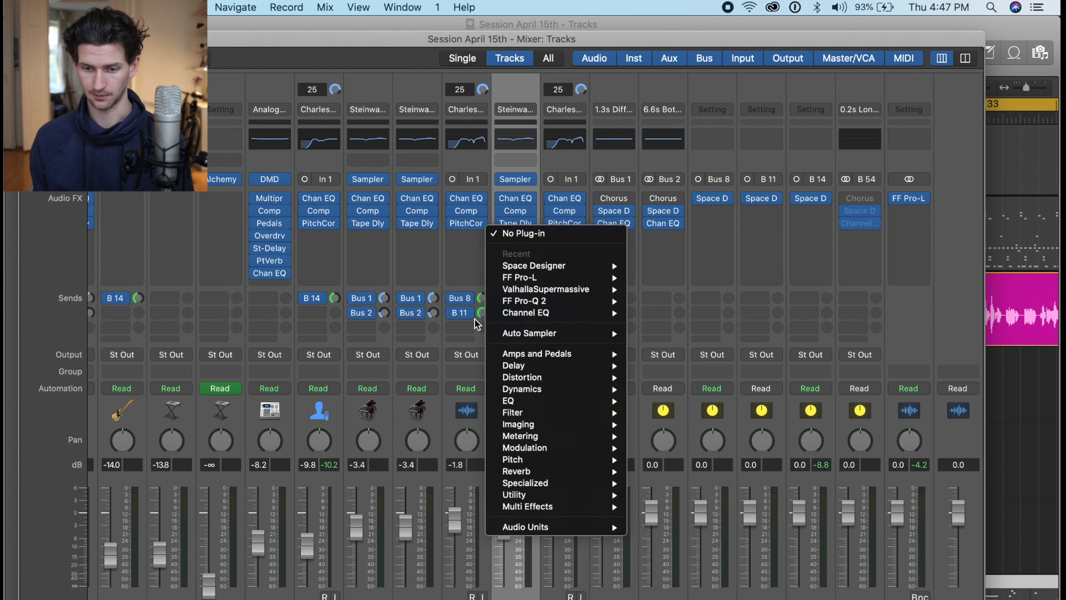
click(534, 171)
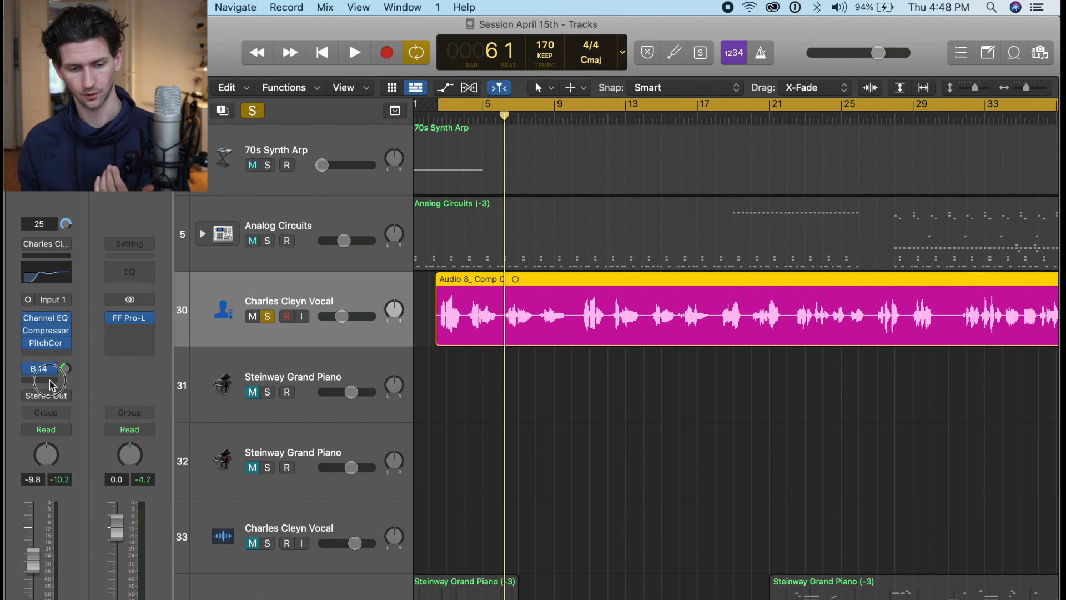
Step: Add a second send on the vocal channel to the unused Bus 15
click(52, 382)
mouse_move(52, 397)
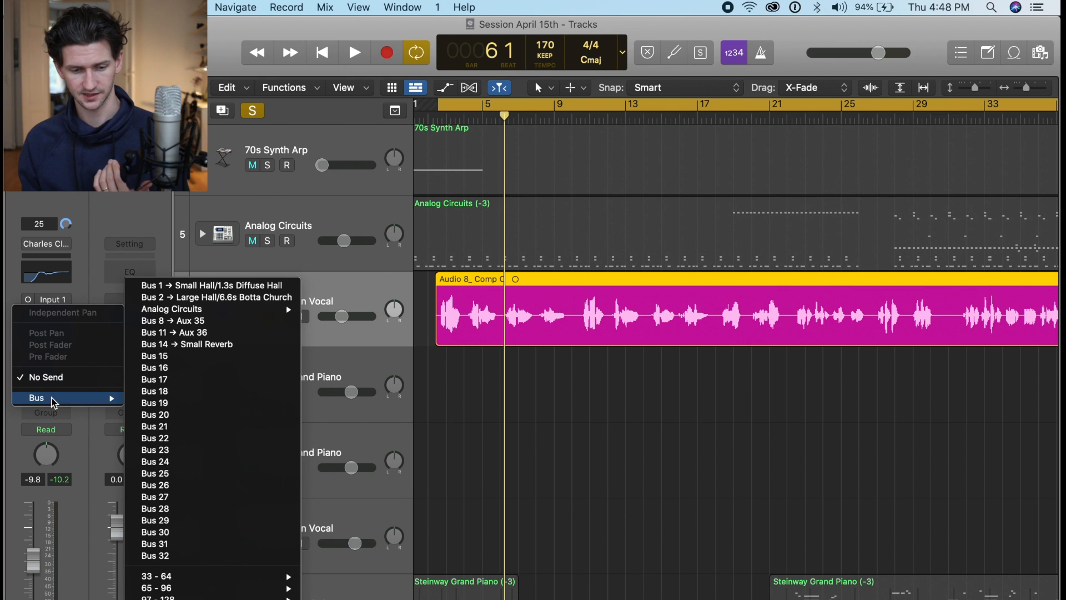
click(215, 357)
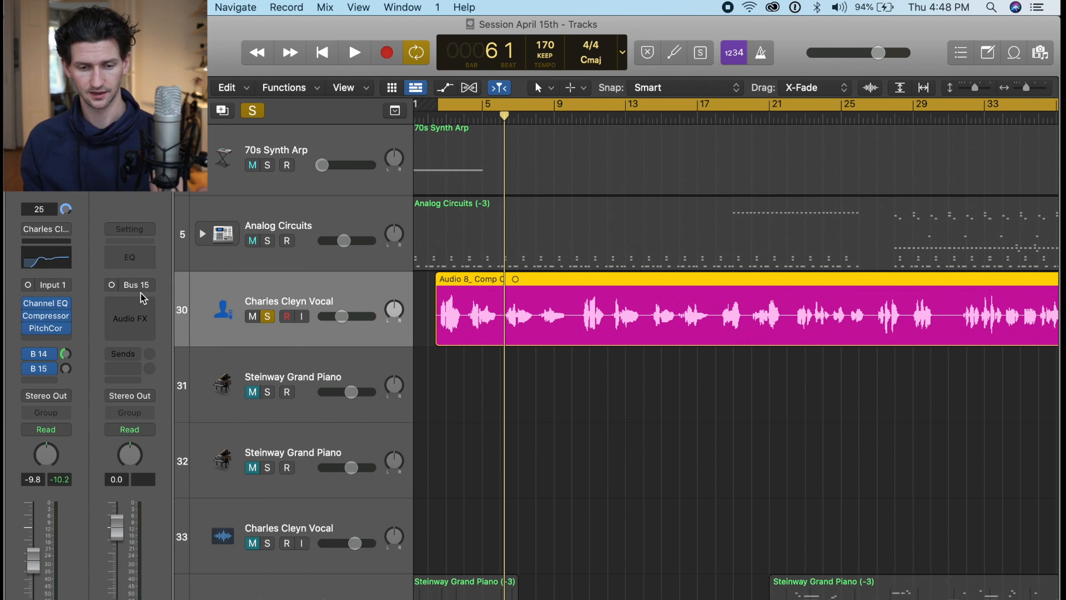
Step: Insert a Mono->Stereo ChromaVerb reverb on the new Bus 15 aux and move its window clear of the channel strips
click(143, 303)
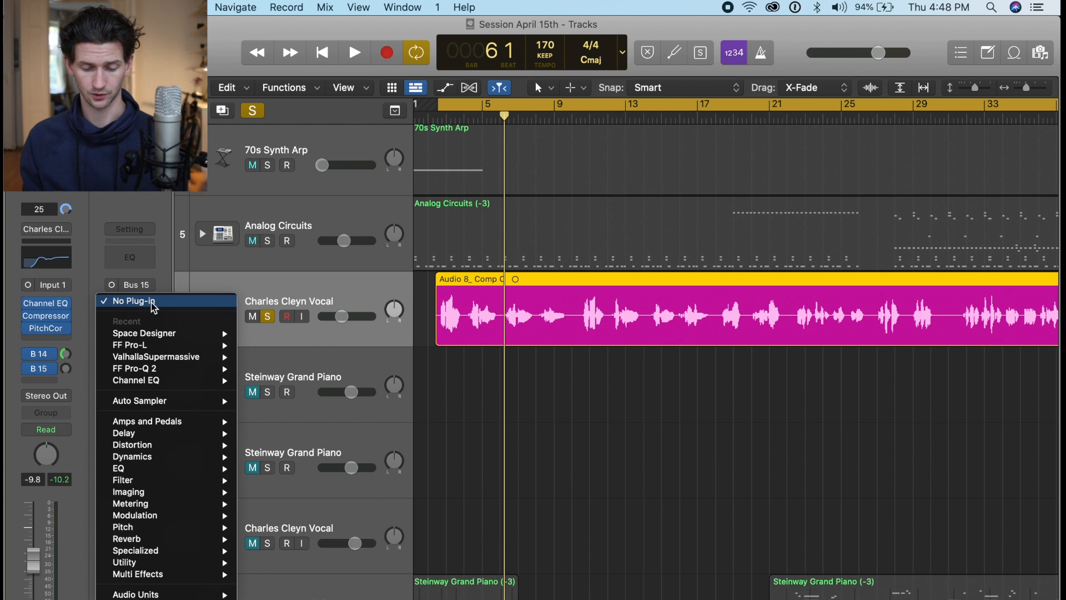
mouse_move(166, 539)
mouse_move(288, 539)
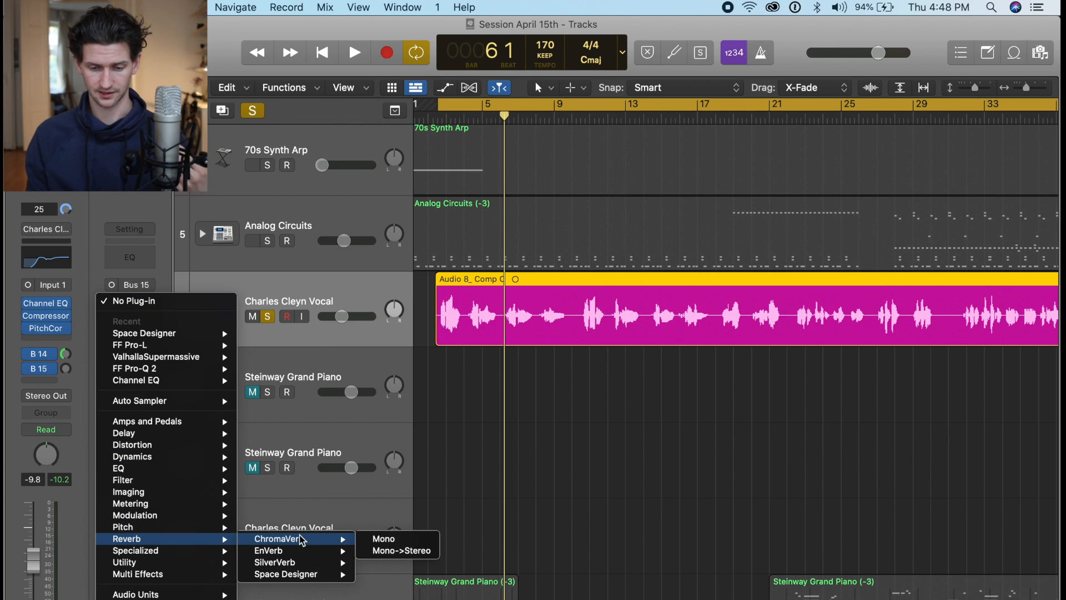
click(393, 551)
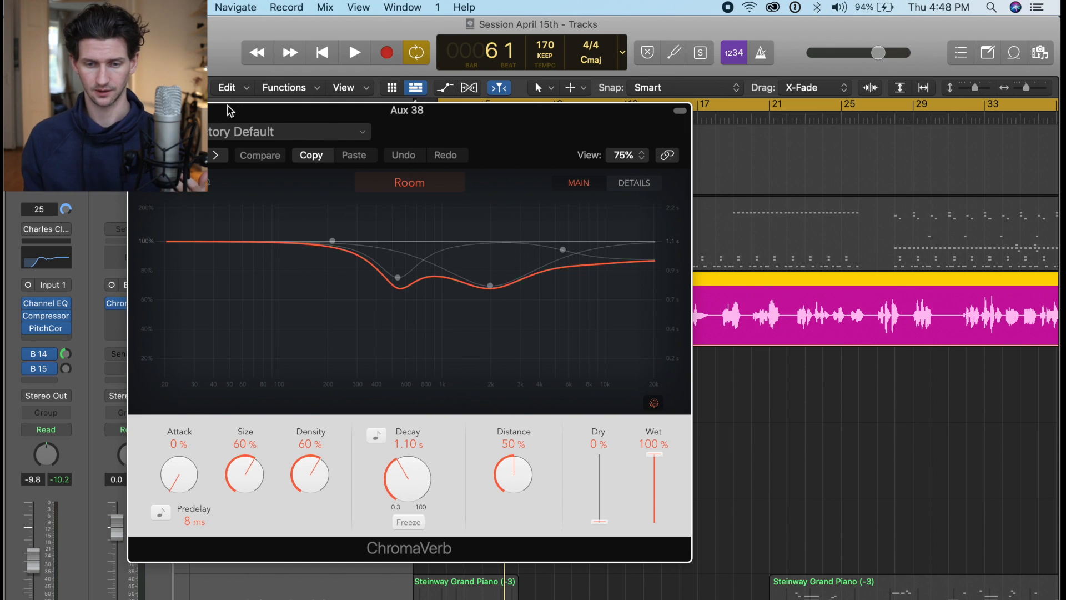
drag(222, 111, 372, 111)
Step: Using the vocal's Channel EQ curve as reference, cut ChromaVerb's damping low shelf to 0.20x and raise a peak band to 1.95x at 5800 Hz
click(48, 304)
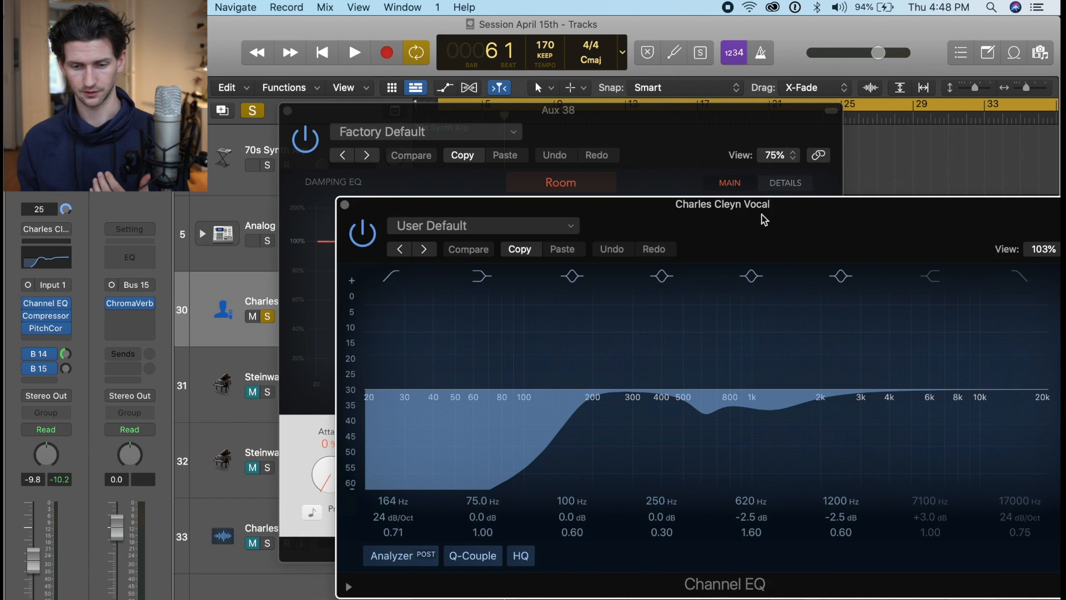
drag(763, 221, 552, 179)
click(133, 164)
drag(482, 240, 492, 359)
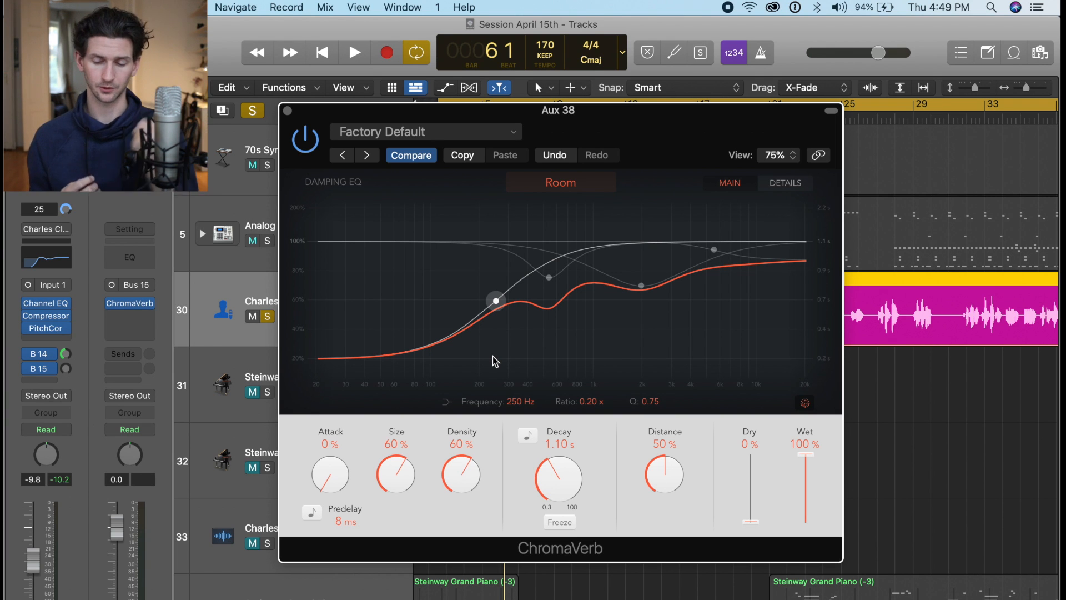
drag(642, 285, 715, 209)
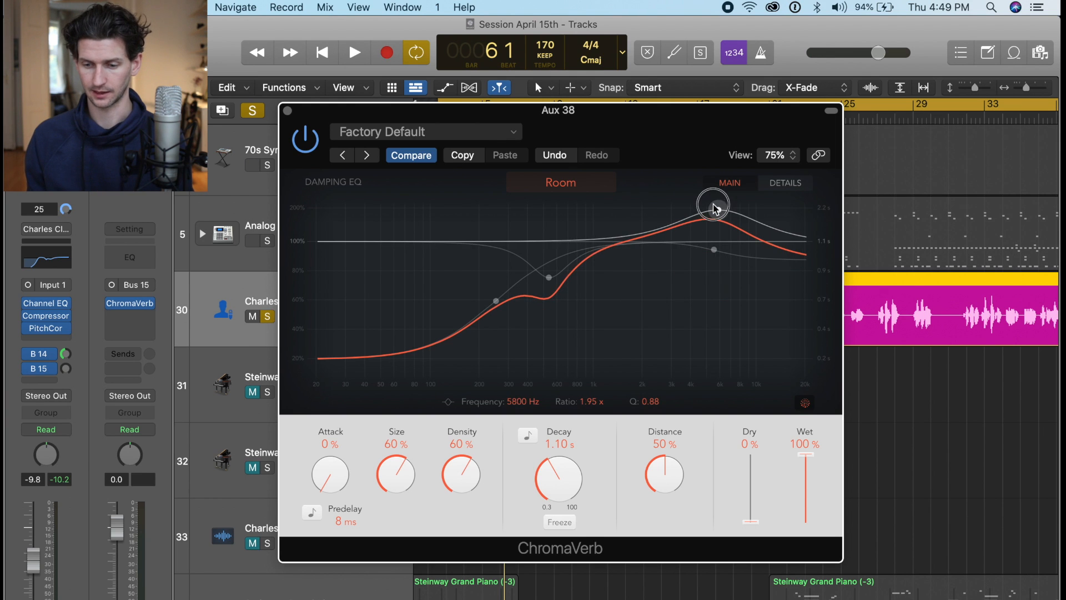
drag(497, 301, 539, 289)
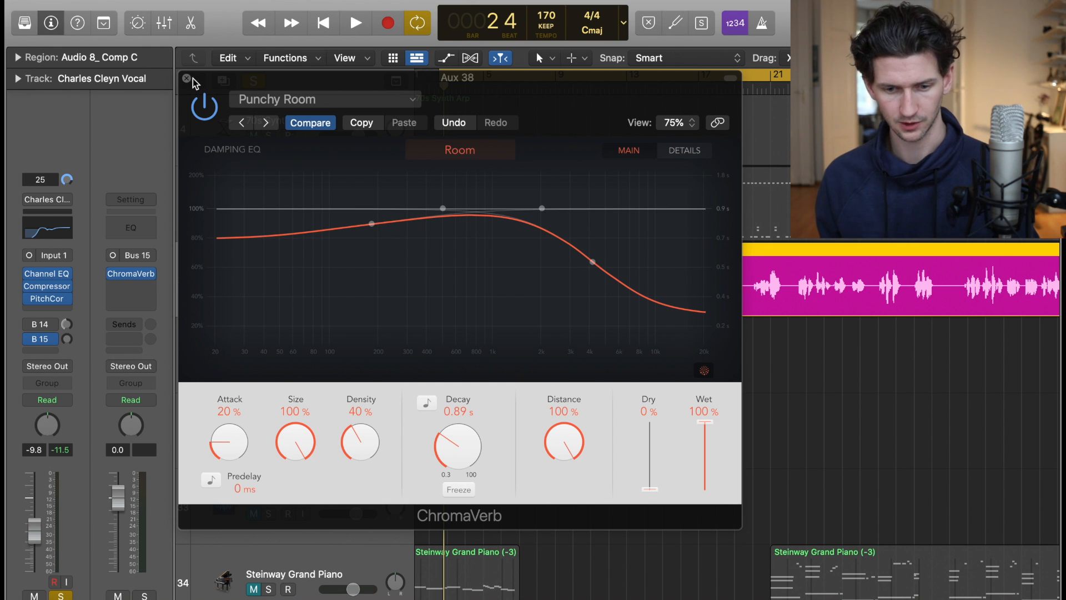
Step: Play the soloed vocal and raise its Bus 15 send level to audition the reverb
key(space)
drag(68, 341, 66, 320)
drag(67, 302, 76, 248)
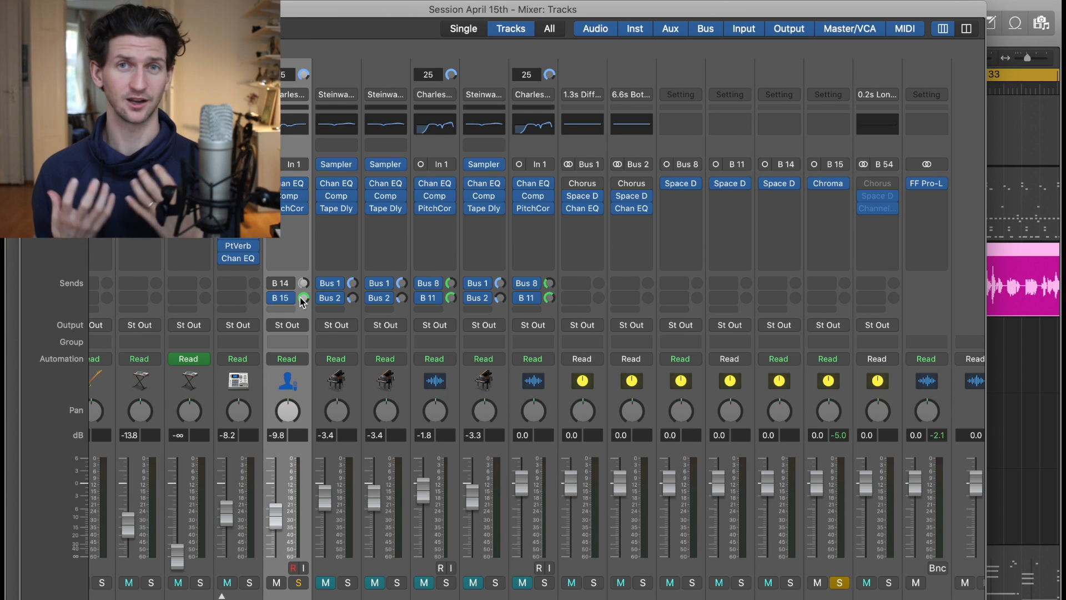
Step: Unsolo the vocal track and, while the full mix plays, set its Bus 14 send to -10.7 dB and Bus 15 send to -19.2 dB
key(s)
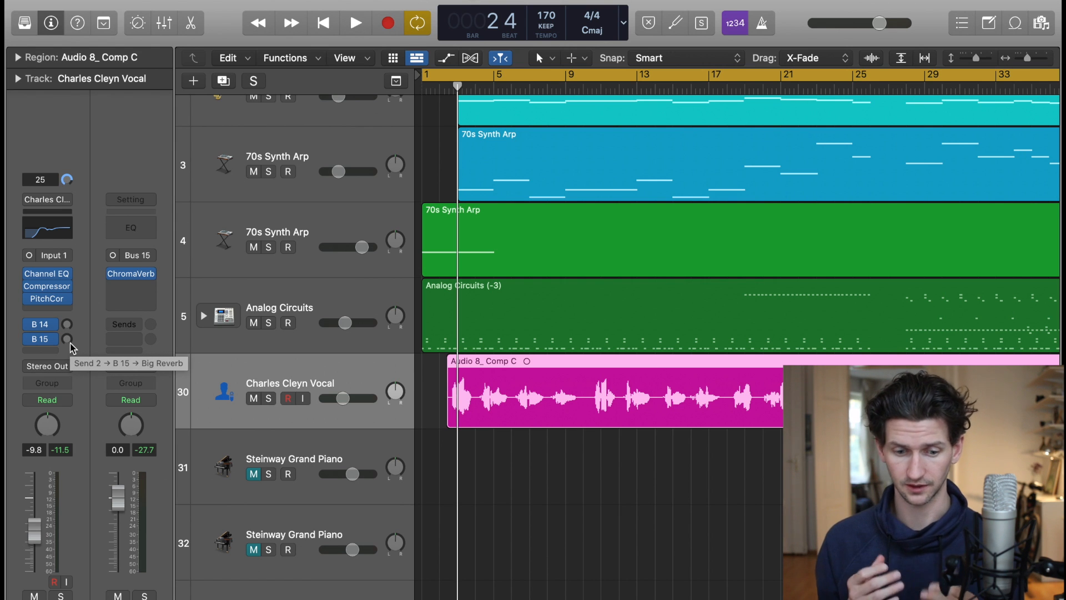
key(space)
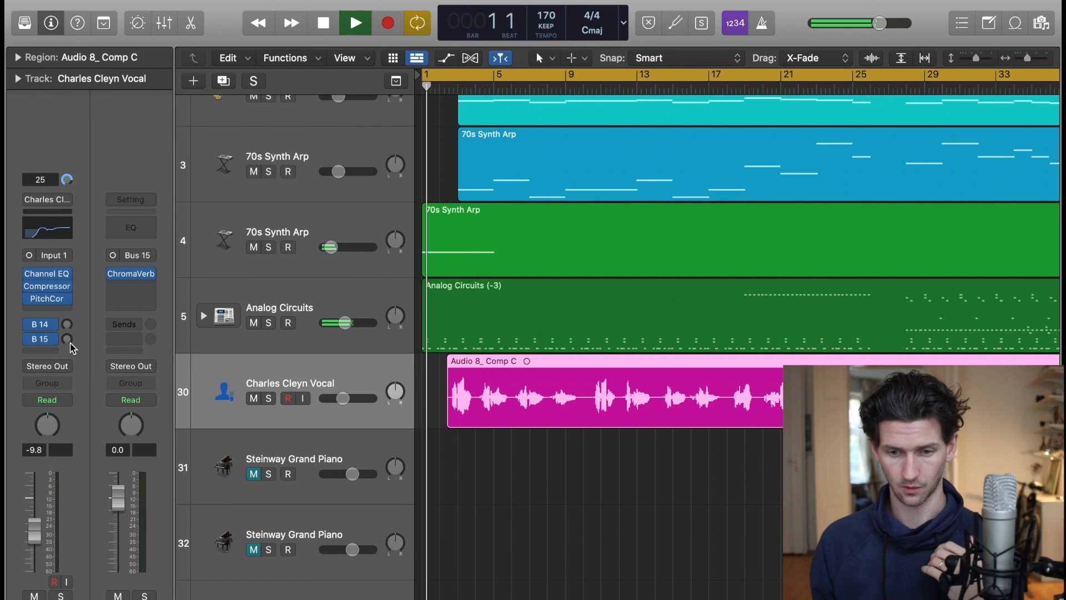
key(XF86AudioRaiseVolume)
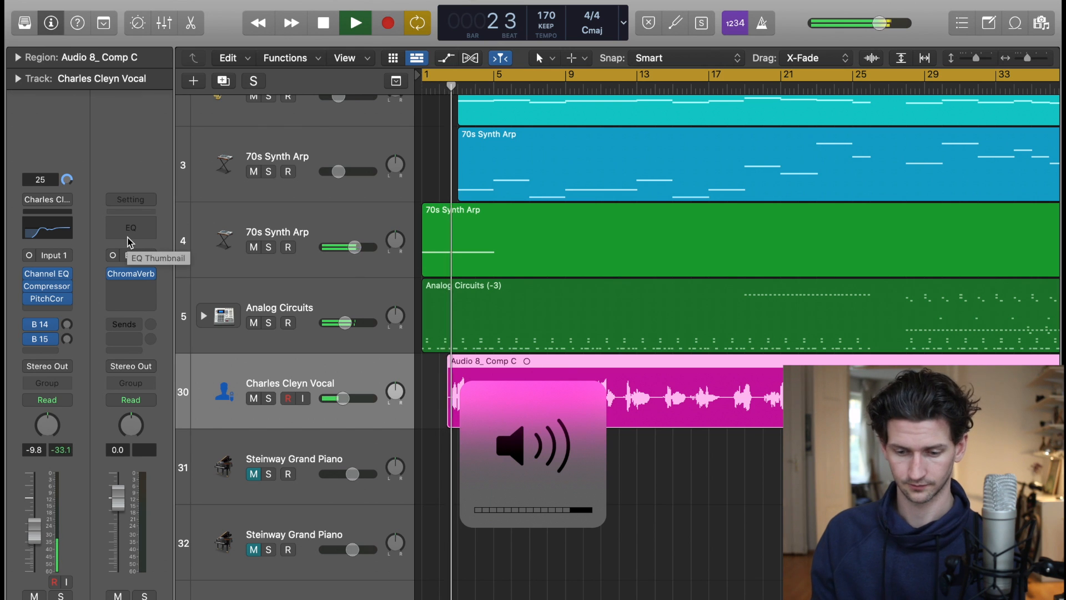
drag(66, 329, 89, 275)
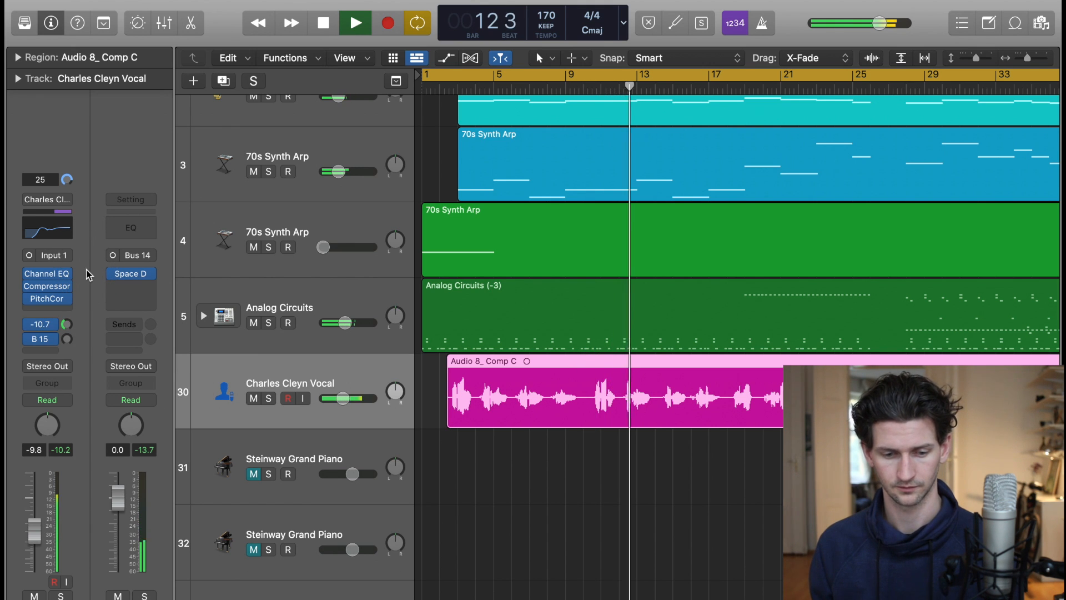
drag(68, 337, 94, 300)
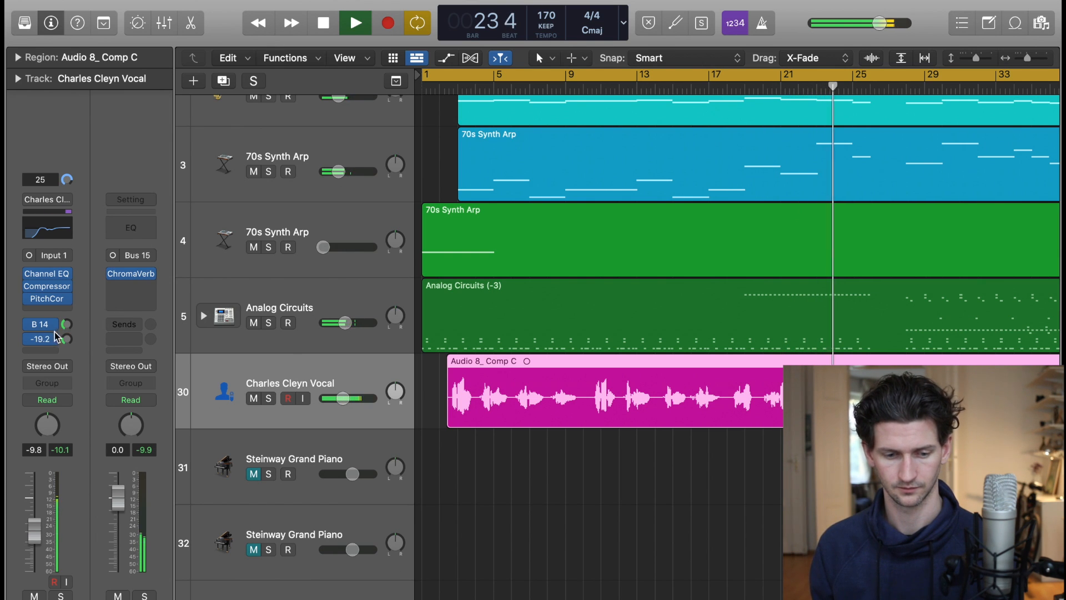
Step: Open the Big Reverb aux's ChromaVerb during playback and move its damping low shelf to 144 Hz at 0.13x
click(44, 341)
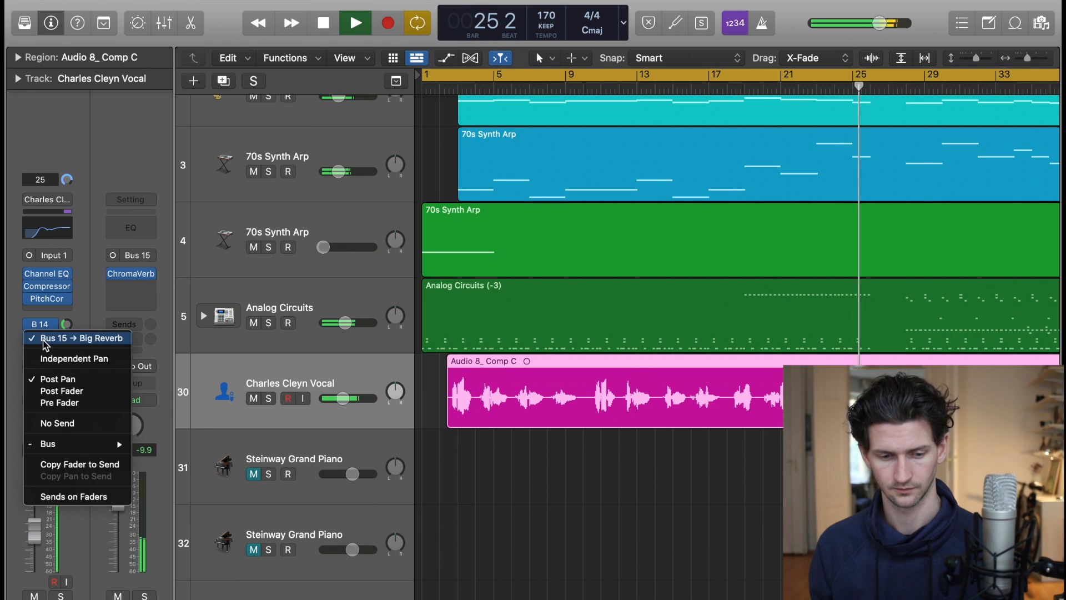
click(92, 302)
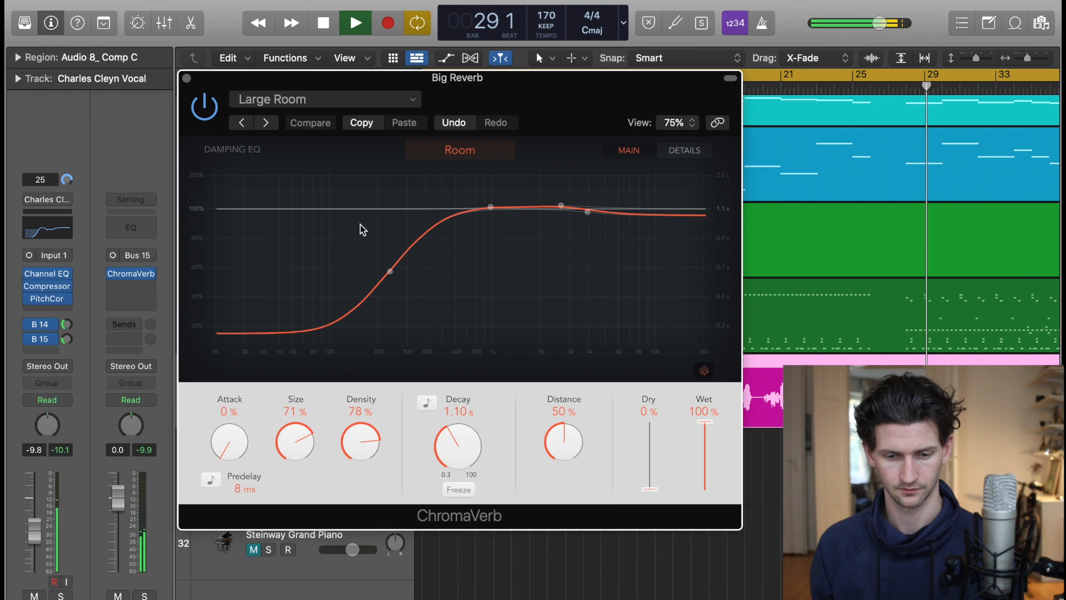
click(386, 274)
drag(387, 274, 356, 275)
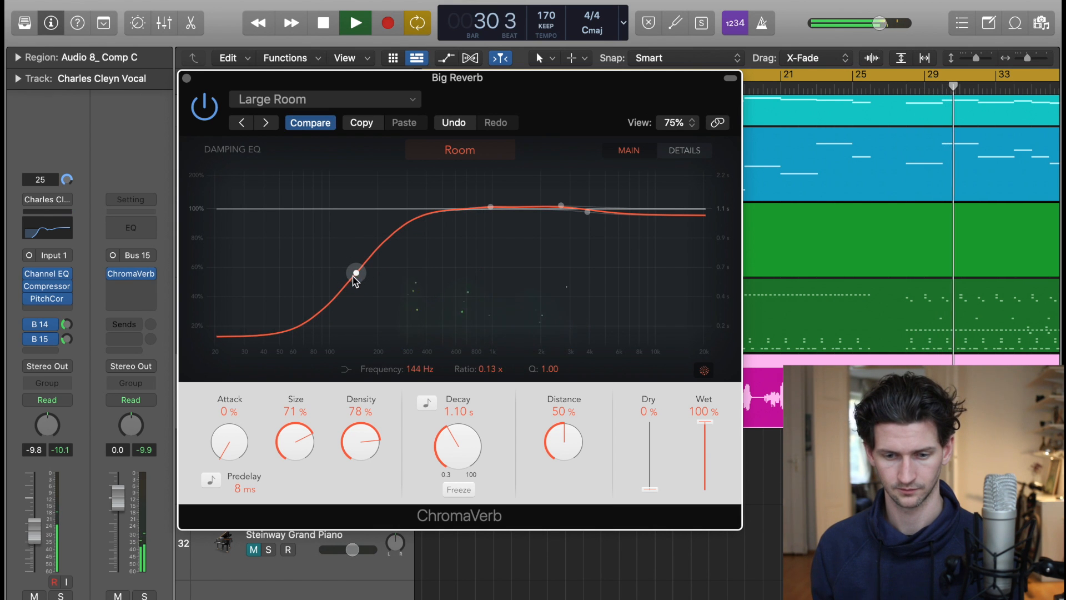
Step: Load the Long Vocals hall preset in the Big Reverb's ChromaVerb
click(409, 105)
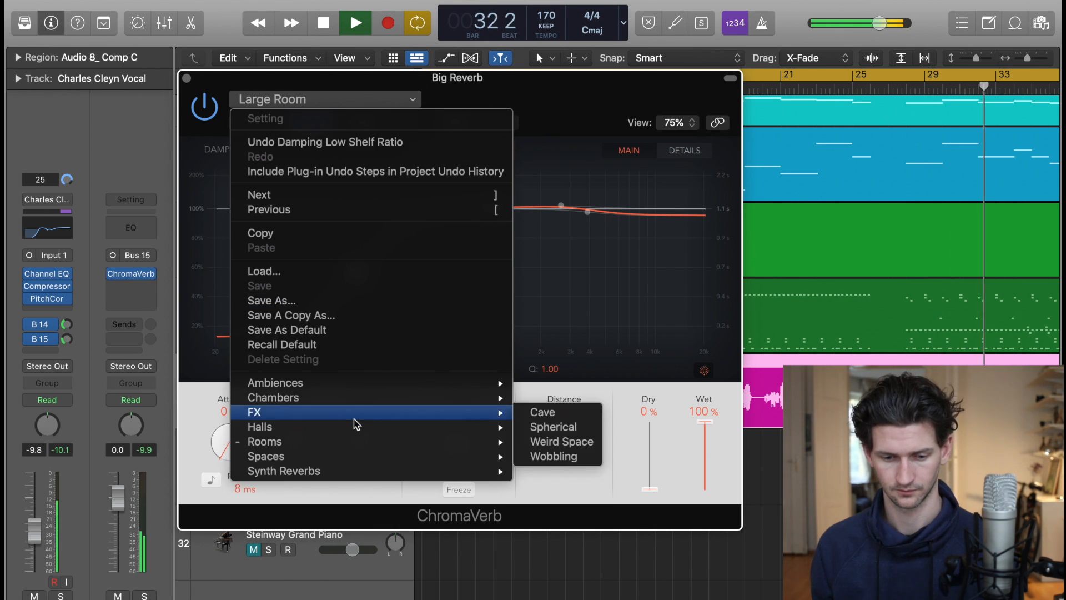
mouse_move(323, 425)
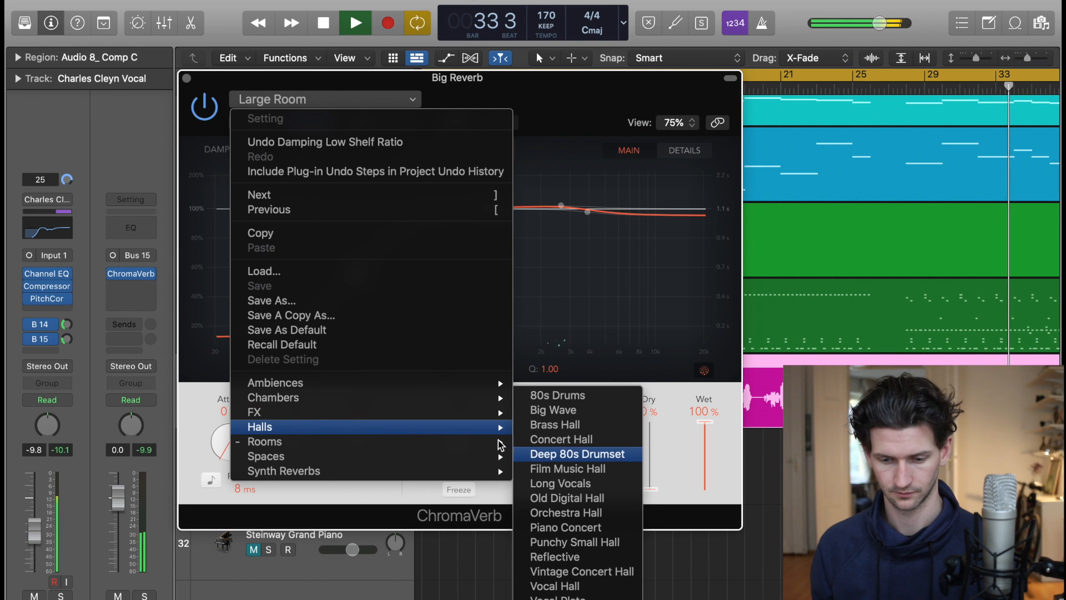
mouse_move(497, 432)
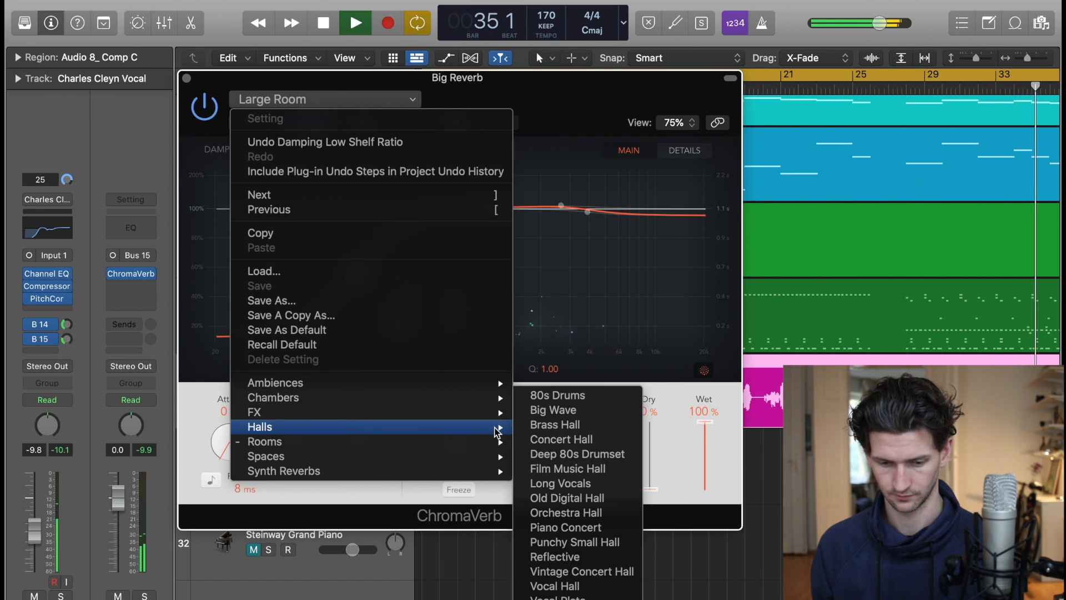
click(580, 482)
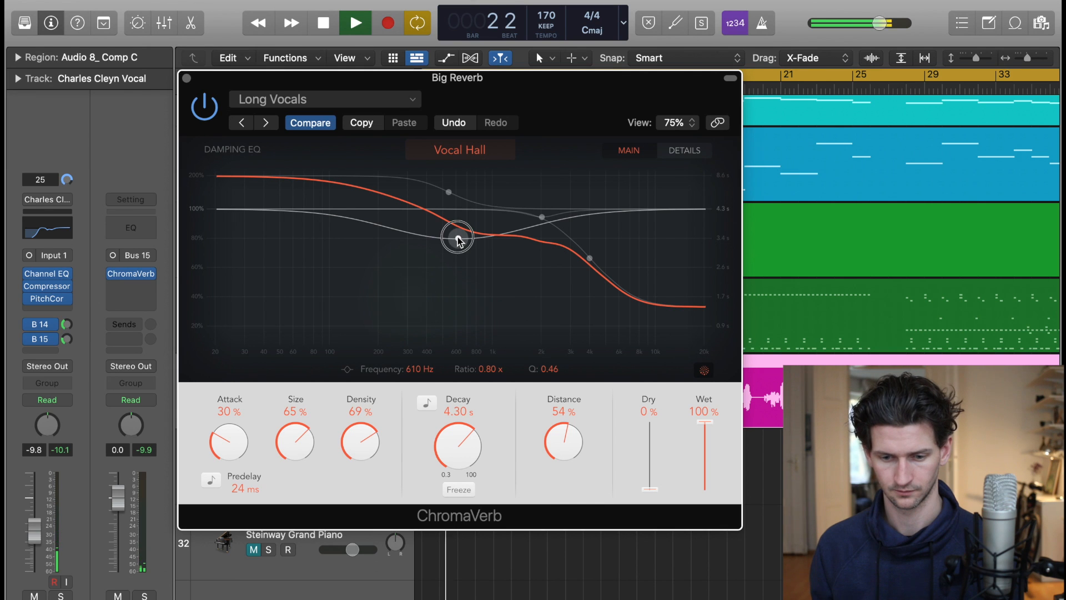
Step: Reshape the damping EQ by moving the low shelf to 78 Hz at 0.10x and raising the mid dip and high band
drag(458, 240, 468, 231)
drag(590, 260, 621, 193)
drag(357, 247, 304, 360)
drag(392, 275, 301, 270)
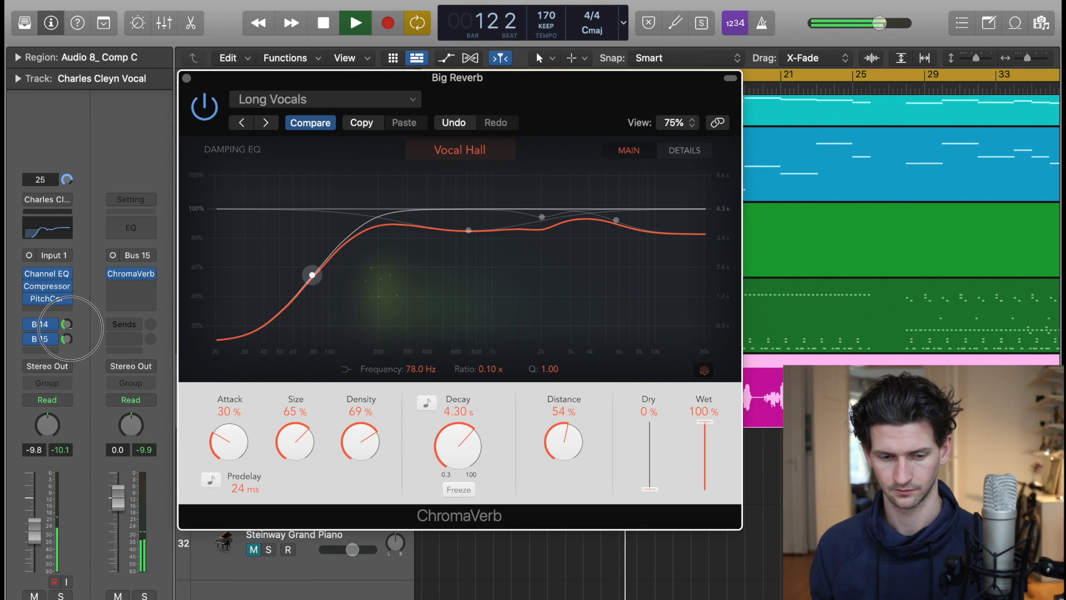
Step: Check the vocal channel's first send and keep it routed to Bus 14 (Small Reverb)
drag(71, 328, 70, 328)
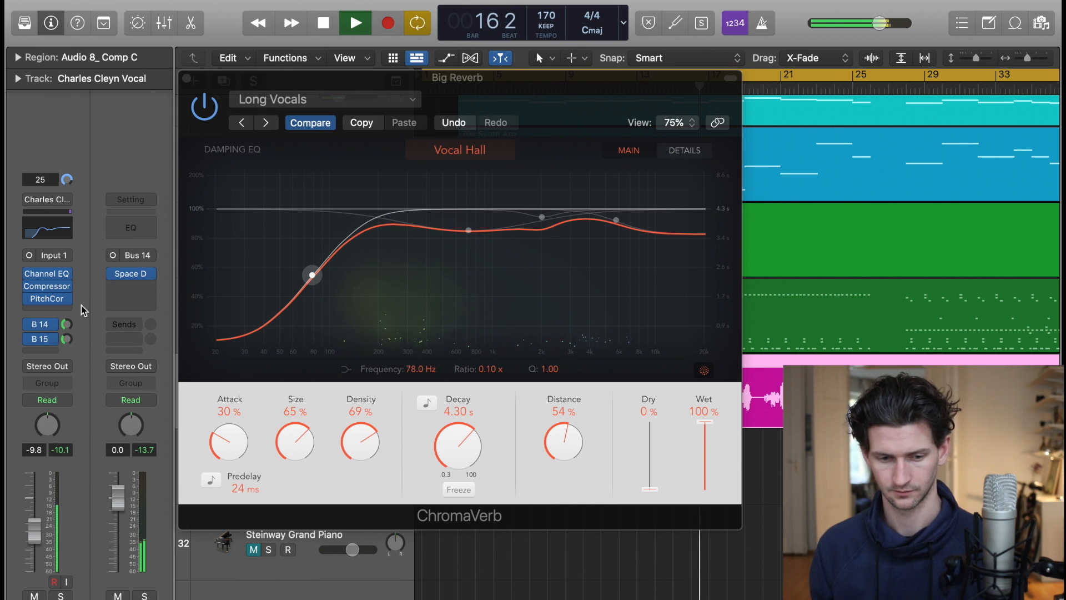
click(42, 326)
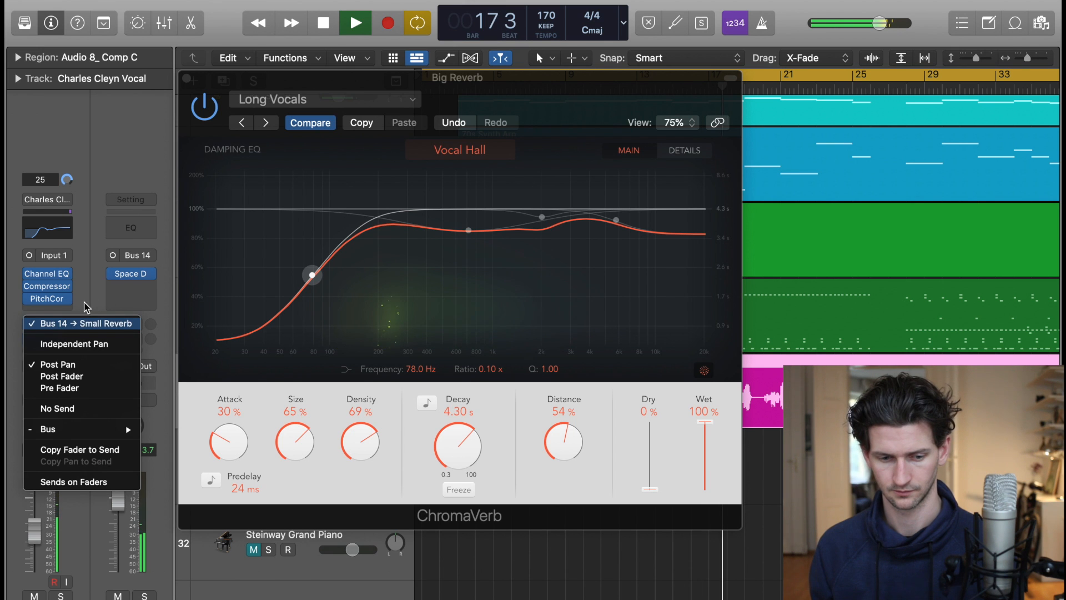
click(86, 323)
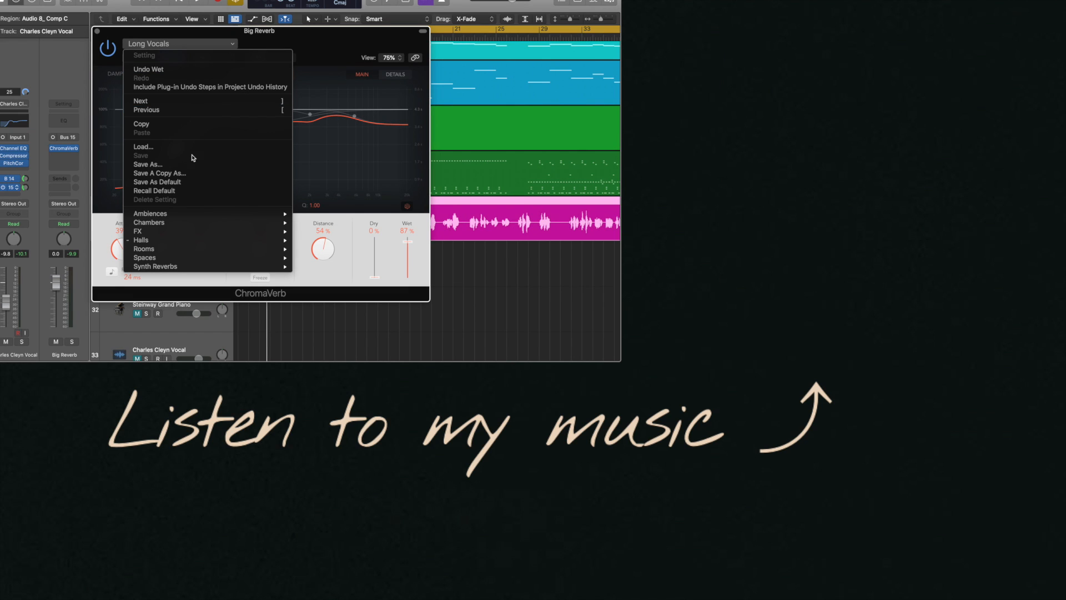
Step: Save the ChromaVerb settings as a preset named My Awesome Reverb and check that it is listed among the presets
click(188, 167)
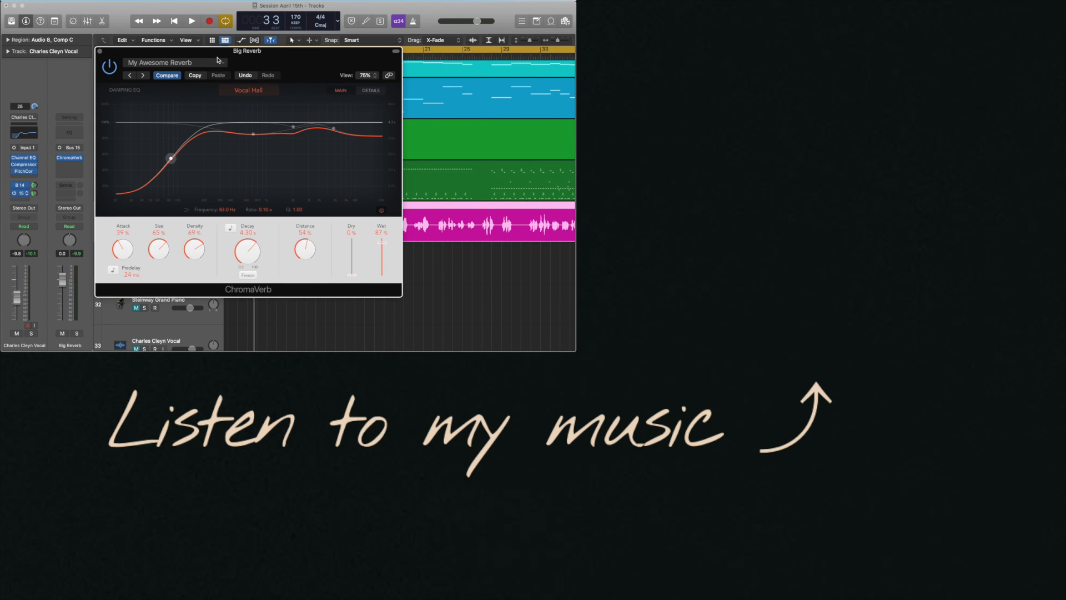
click(220, 63)
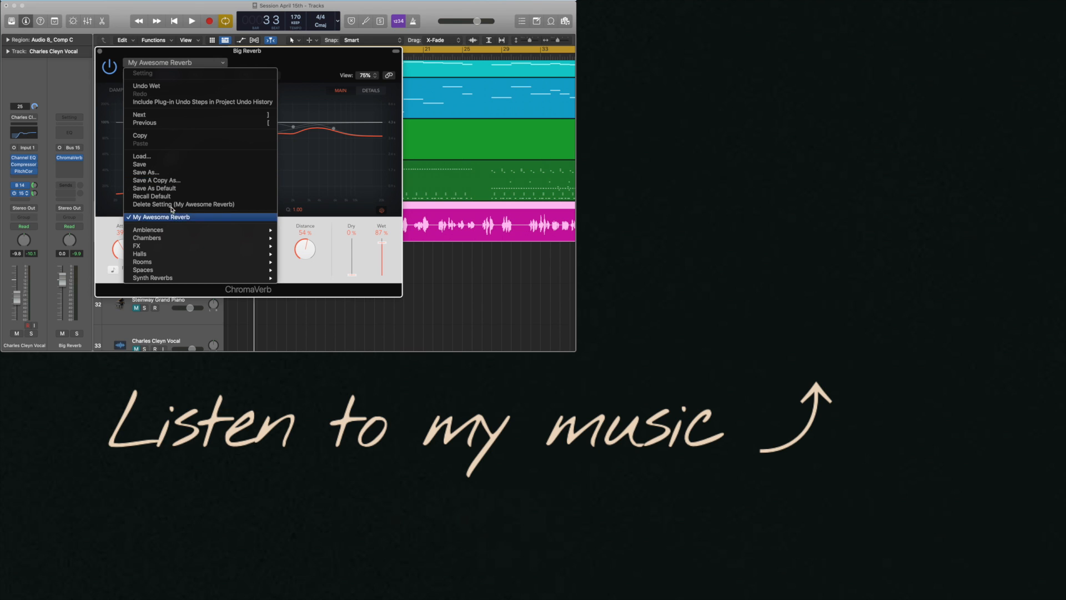